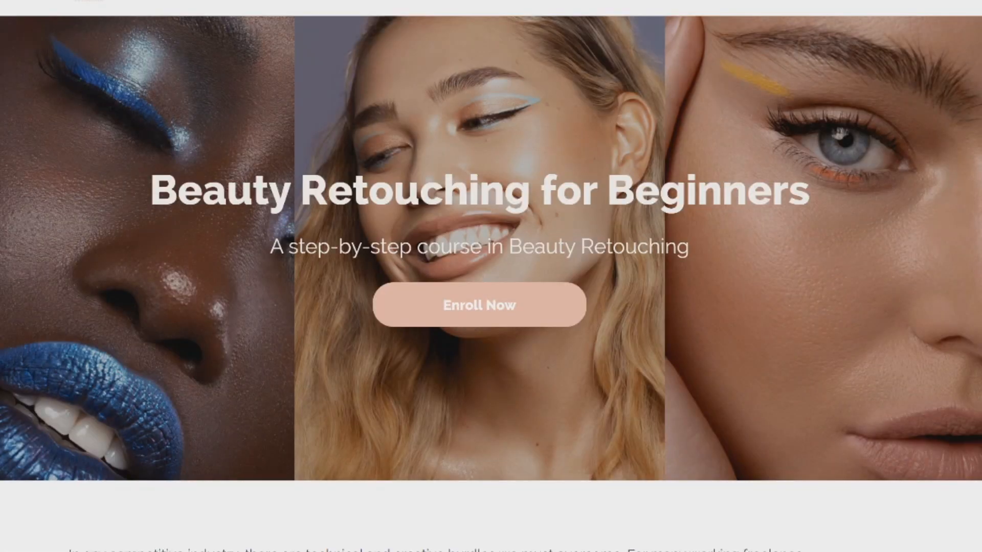
- Examine the Beauty Retouching for Beginners course description, covering its target audience, learning topics and included materials
scroll(491, 284, "down", 1)
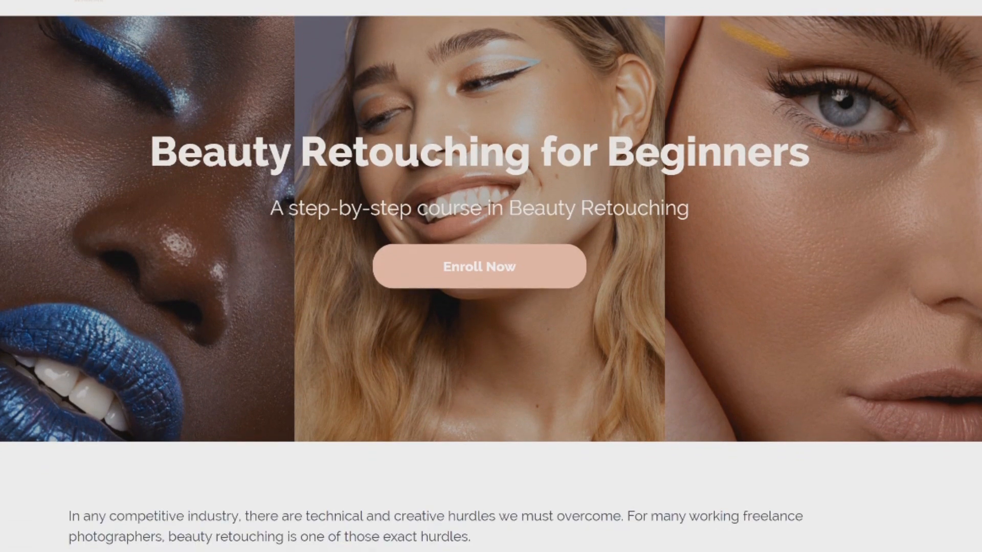
scroll(677, 276, "down", 3)
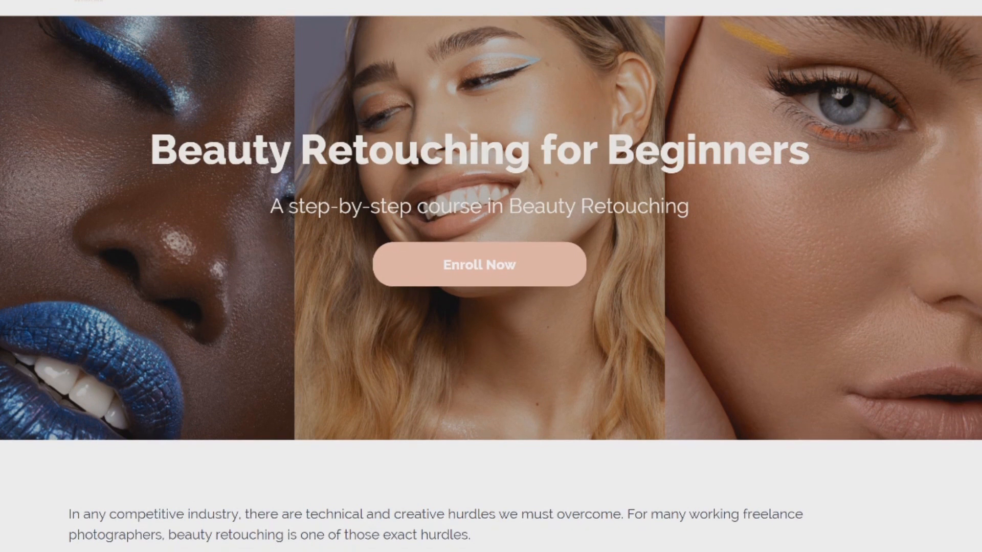
scroll(677, 276, "down", 5)
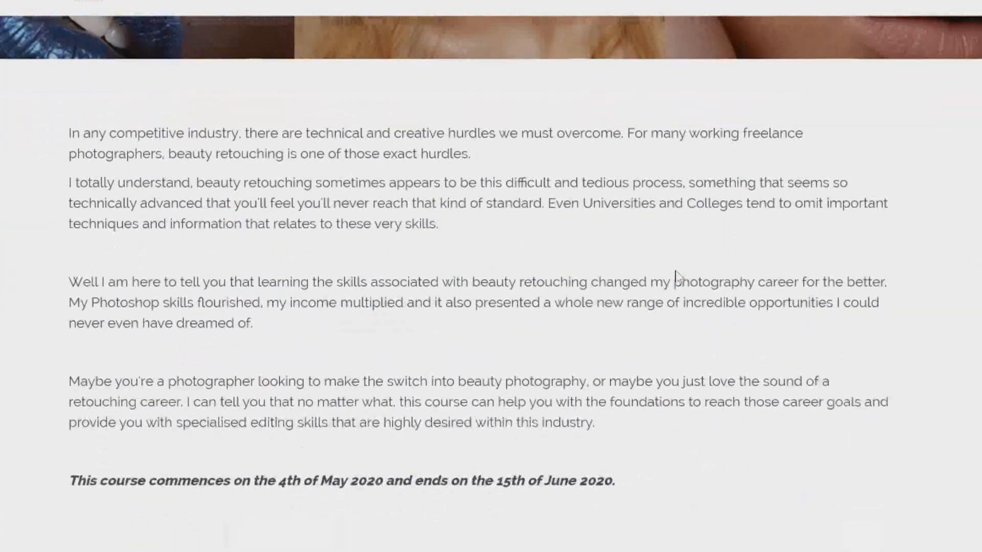
scroll(677, 276, "down", 3)
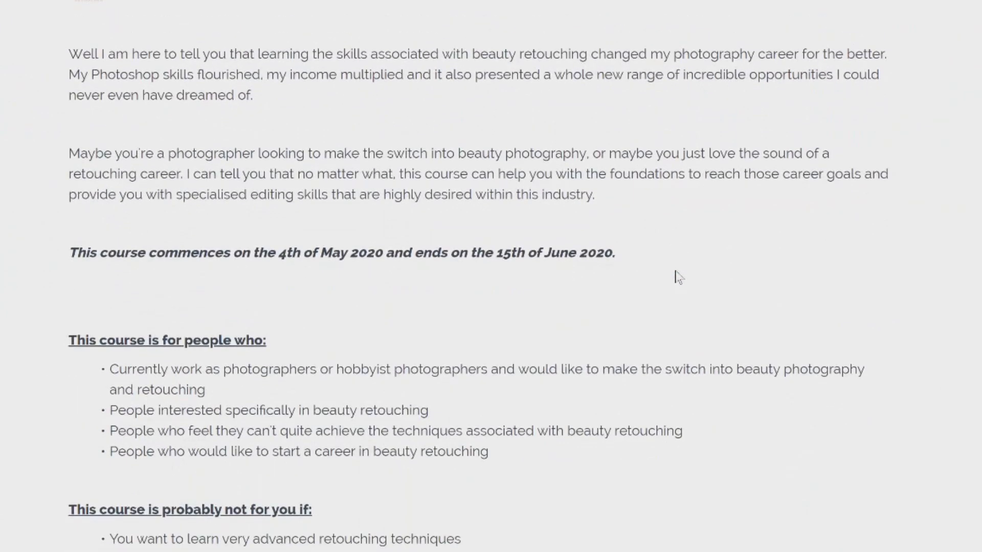
scroll(647, 370, "down", 3)
scroll(647, 375, "down", 5)
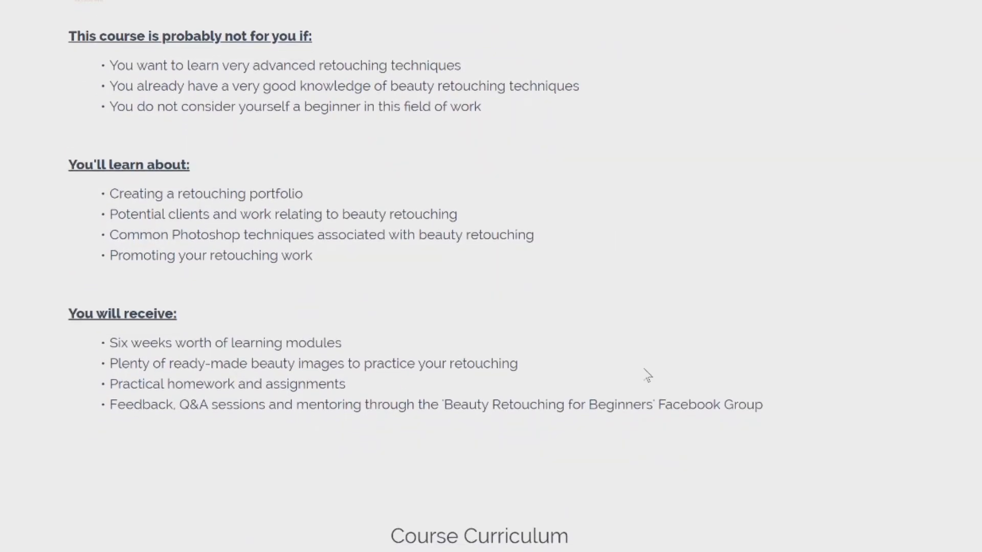
scroll(647, 376, "down", 3)
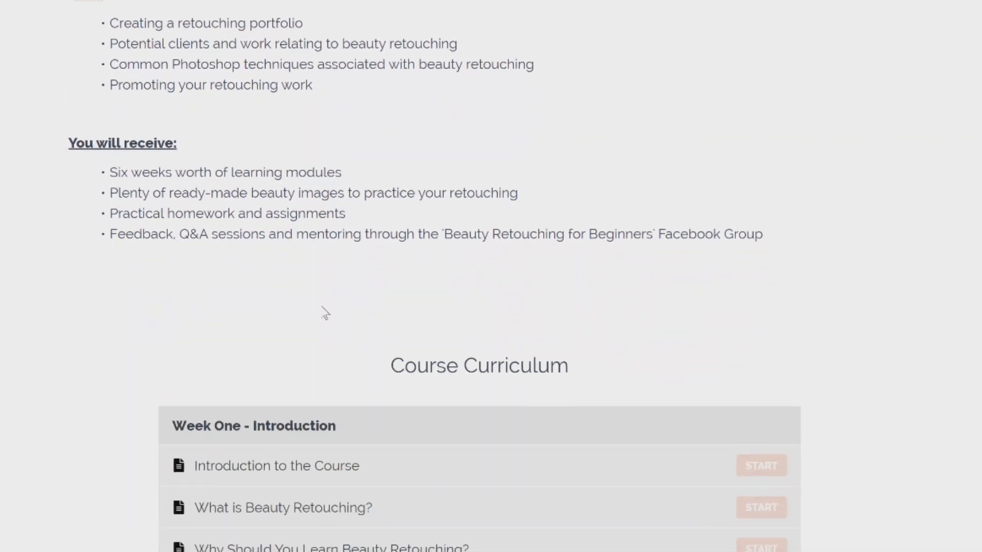
- Examine the weekly course curriculum and the pricing plans on the Beauty Retouching for Beginners page
scroll(325, 313, "down", 6)
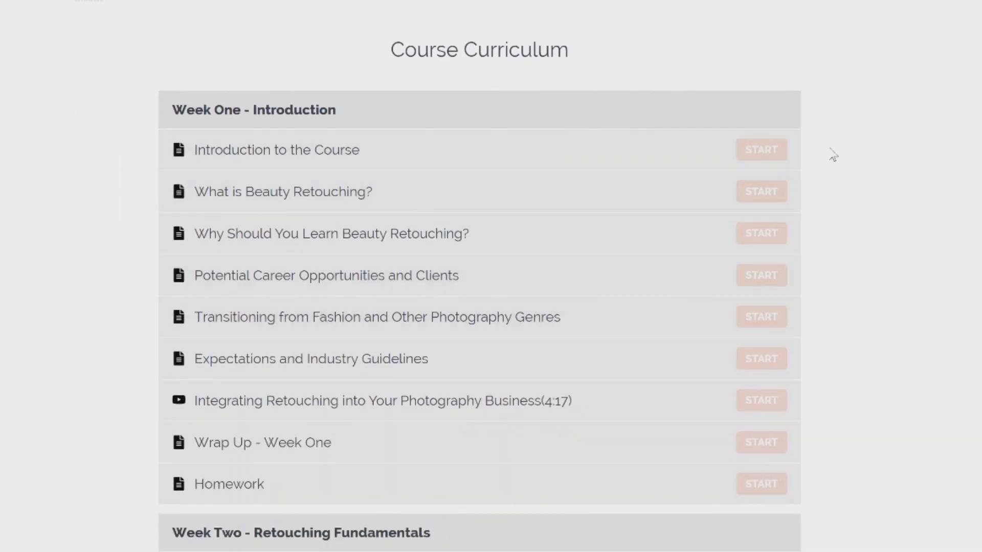
scroll(832, 153, "down", 1)
scroll(833, 153, "down", 4)
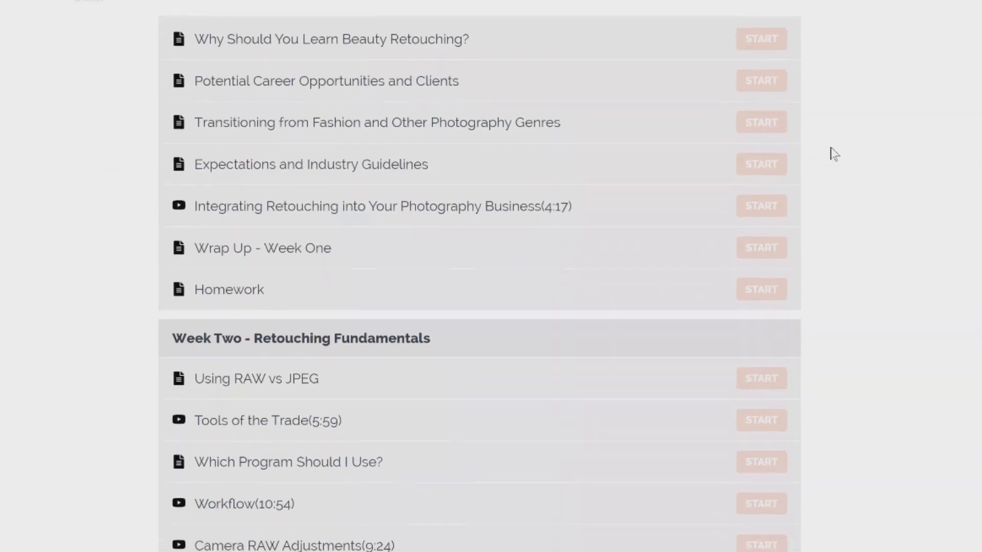
scroll(833, 153, "down", 4)
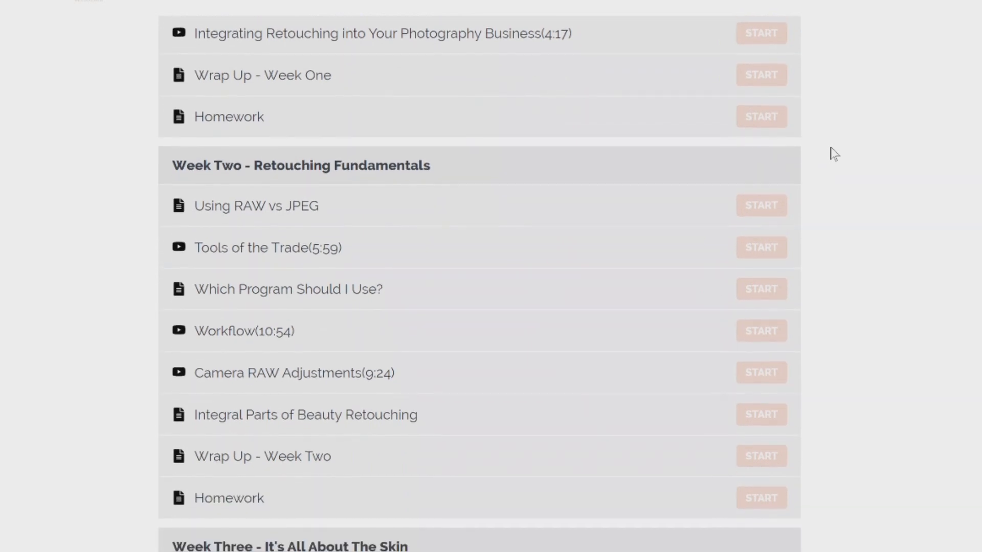
scroll(835, 154, "down", 1)
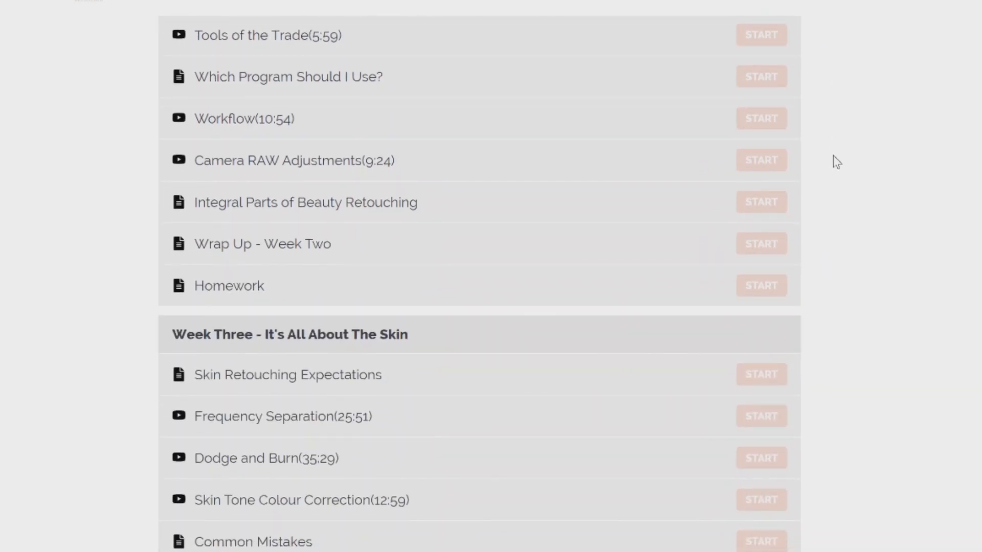
scroll(854, 280, "down", 5)
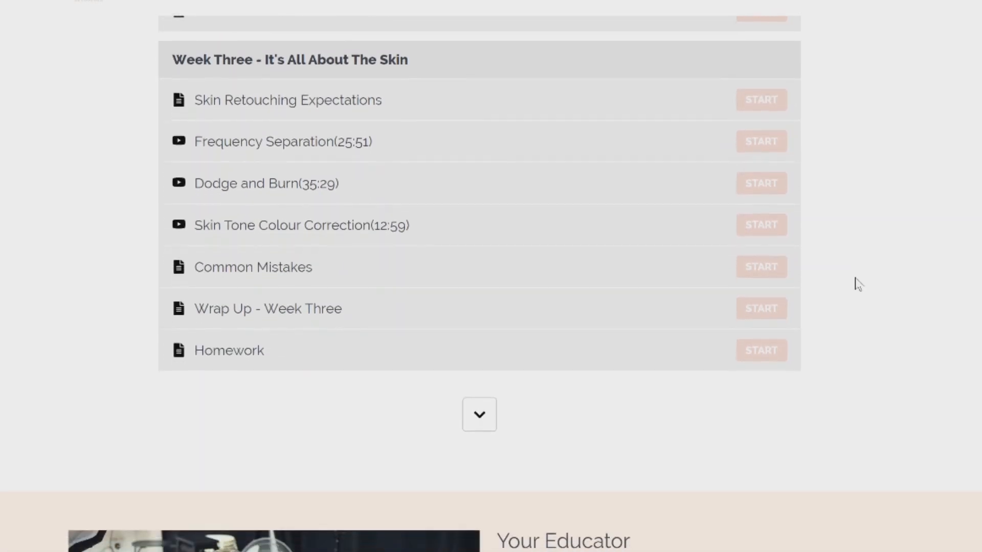
scroll(857, 283, "down", 2)
scroll(858, 285, "down", 10)
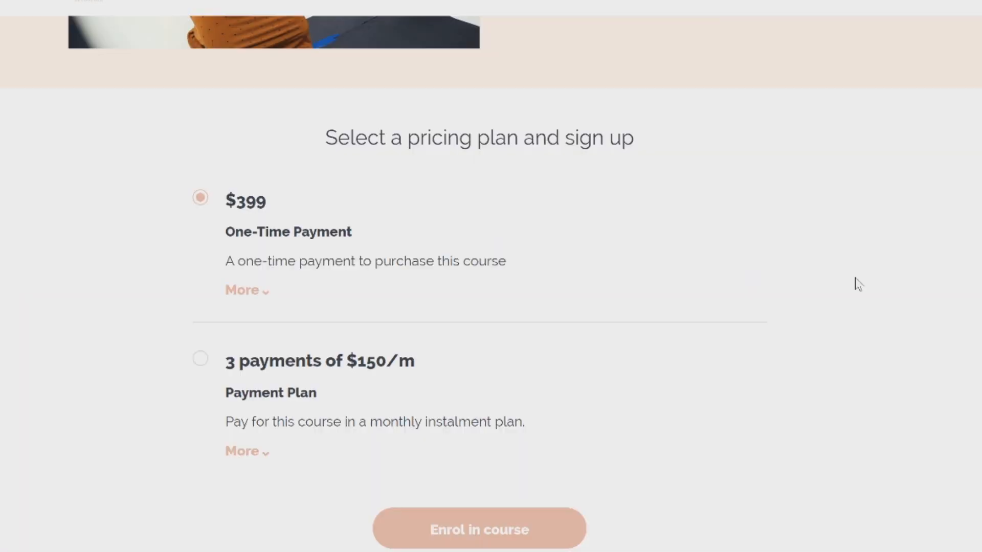
scroll(858, 284, "down", 4)
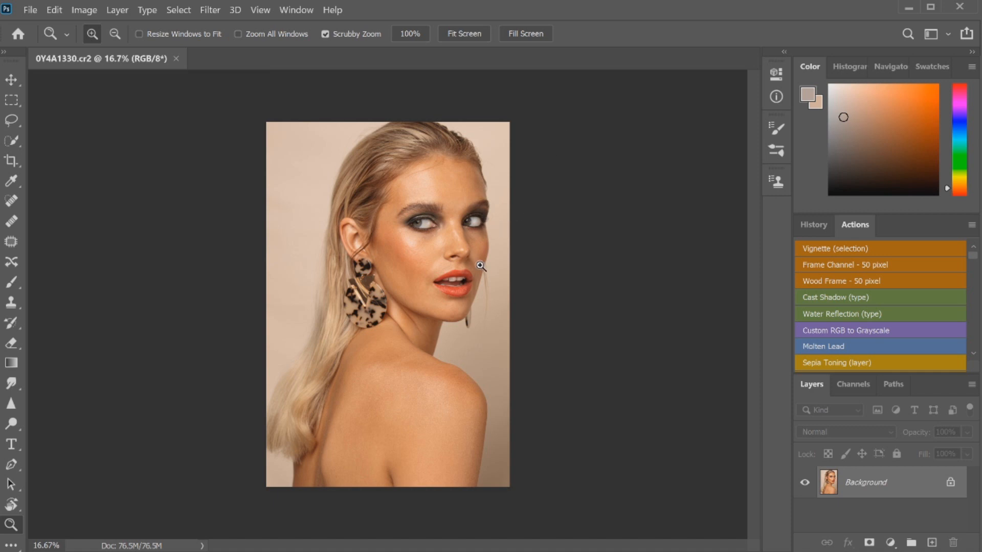
- Duplicate the Background layer of the portrait, with the face magnified to 50%
left_click(485, 246)
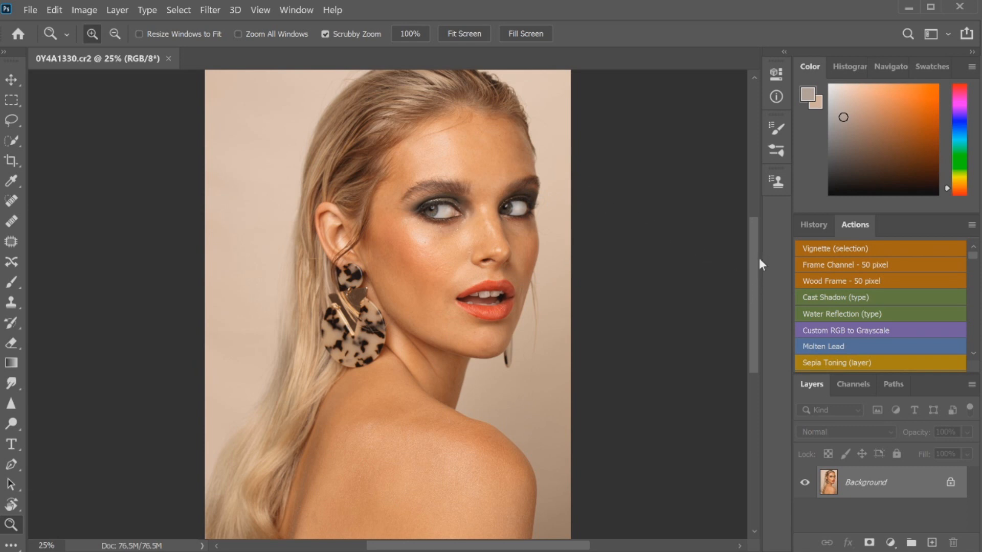
mouse_move(756, 259)
left_mouse_down()
mouse_move(756, 240)
mouse_move(759, 261)
left_mouse_up()
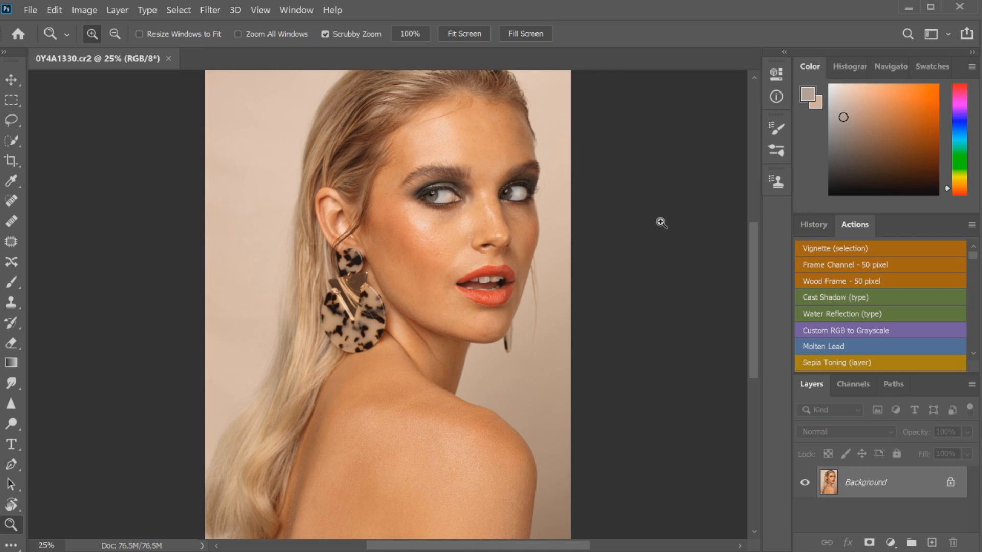
mouse_move(751, 263)
left_mouse_down()
mouse_move(759, 247)
mouse_move(754, 259)
left_mouse_up()
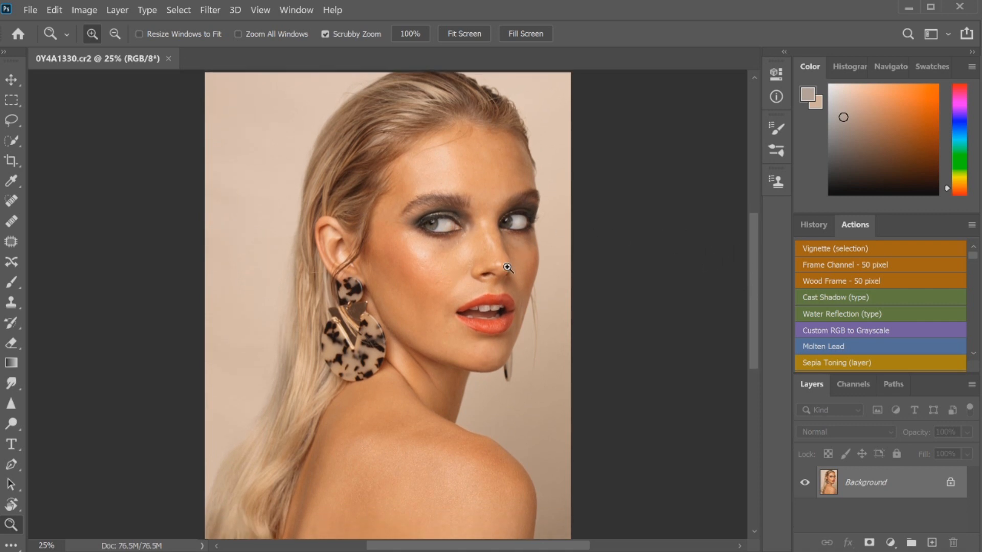
left_click(446, 266)
left_click(446, 263)
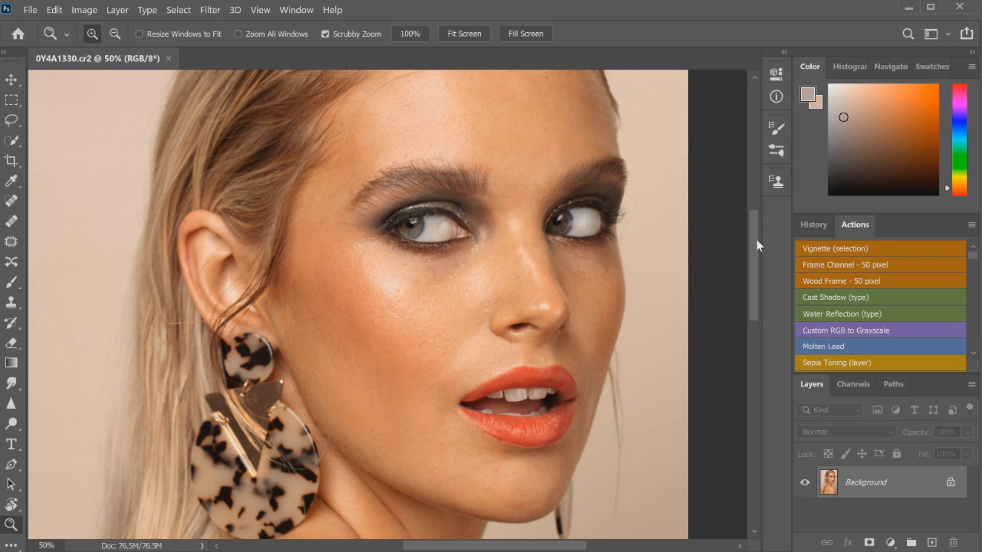
mouse_move(756, 239)
left_mouse_down()
mouse_move(755, 219)
mouse_move(750, 237)
left_mouse_up()
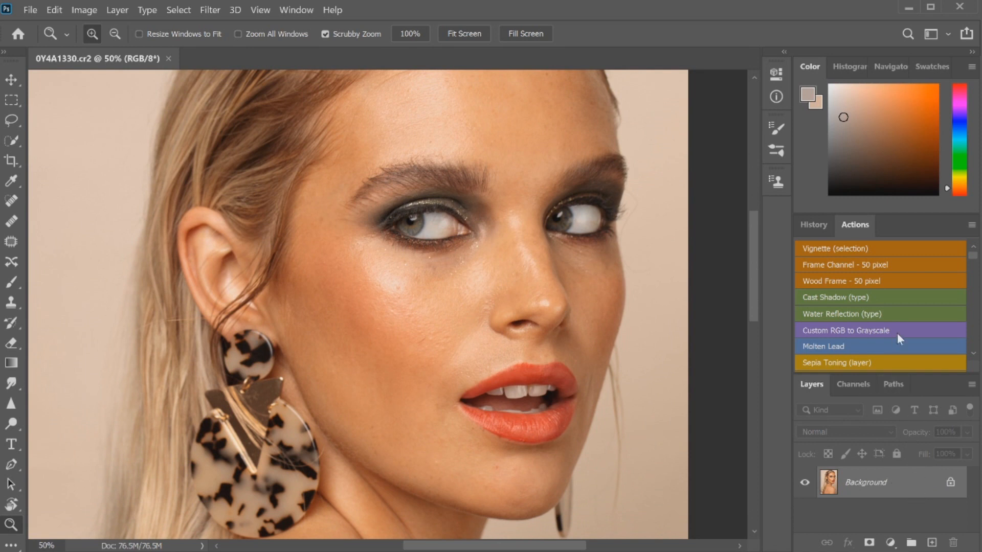
key("ctrl+j")
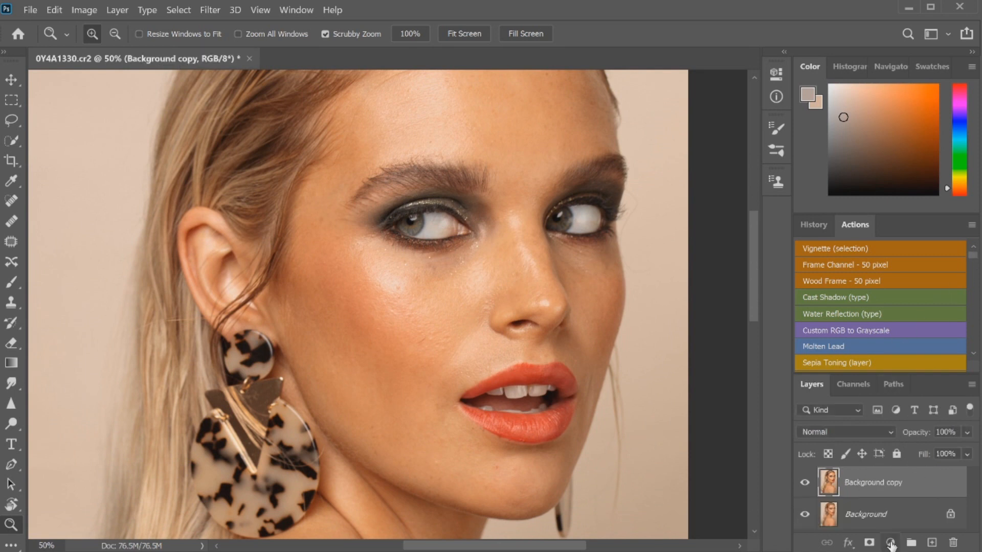
- Add a Curves adjustment layer that raises the midtones at input 126, and invert its mask to black
left_click(892, 543)
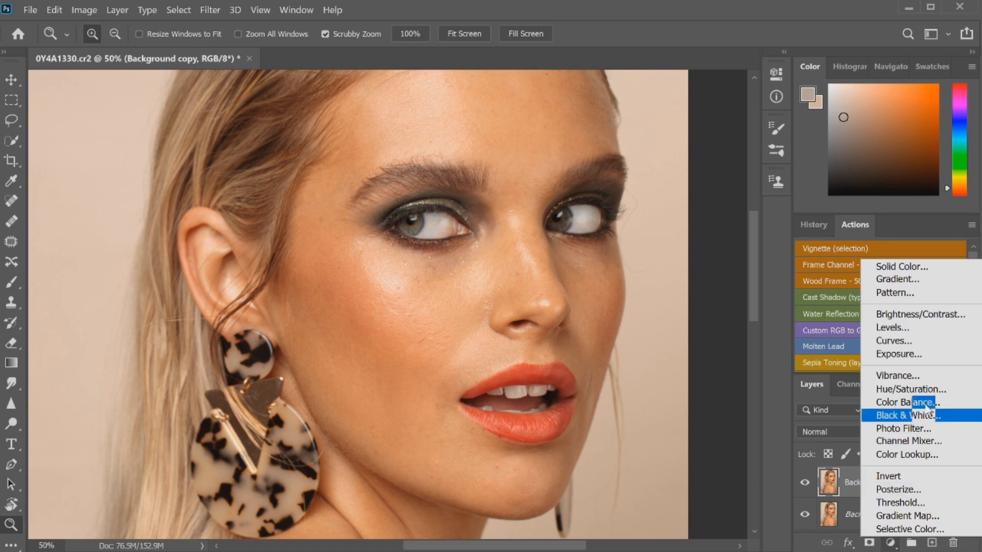
left_click(906, 341)
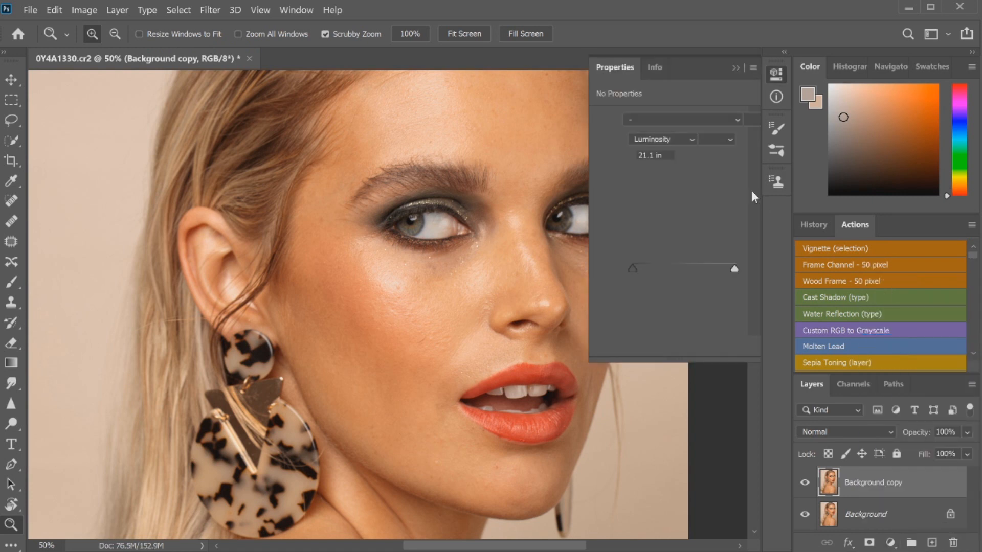
left_click_drag(684, 204, 683, 189)
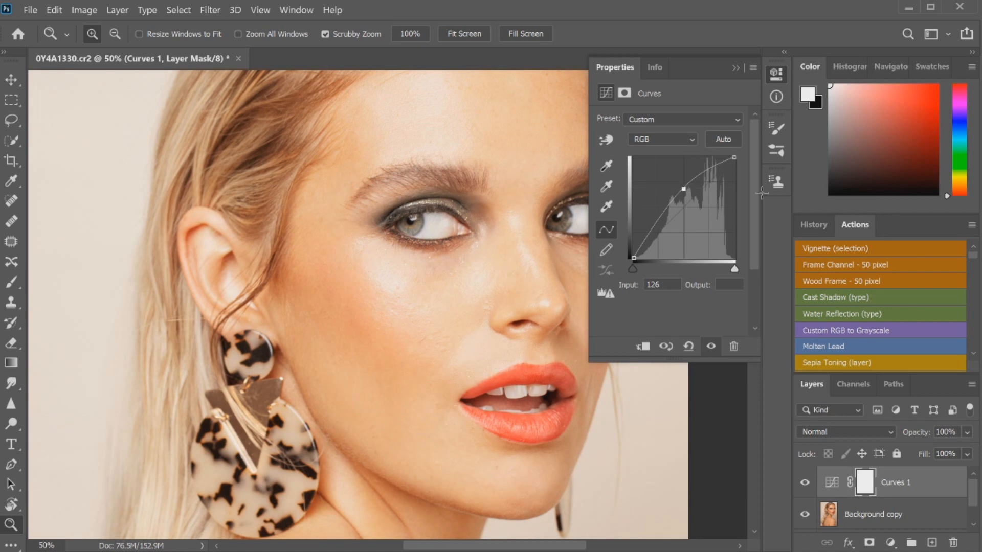
key("ctrl+i")
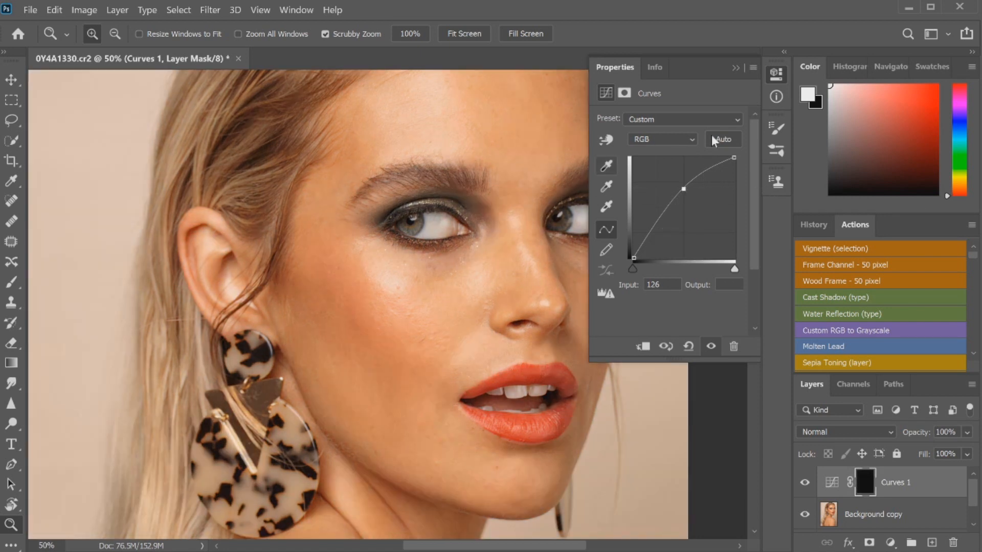
left_click(784, 80)
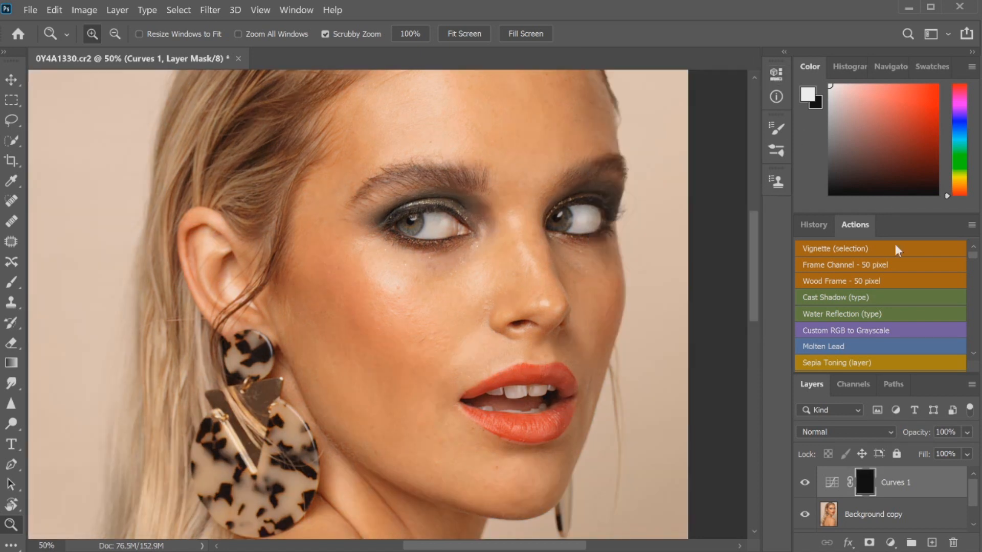
- Add a second Curves adjustment layer that lowers the midtones at input 150, and invert its mask to black
left_click(890, 542)
left_click(906, 344)
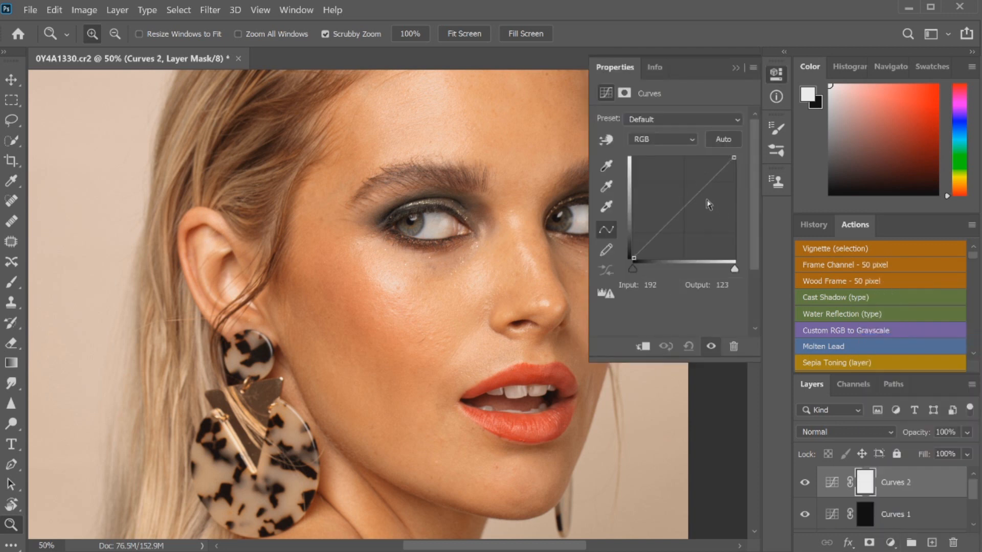
left_click_drag(685, 206, 693, 211)
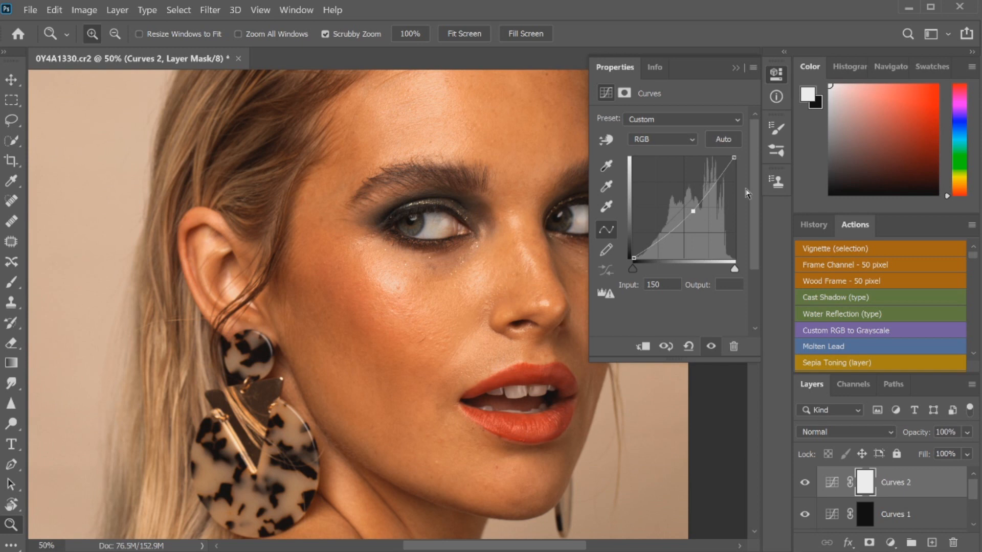
key("ctrl+i")
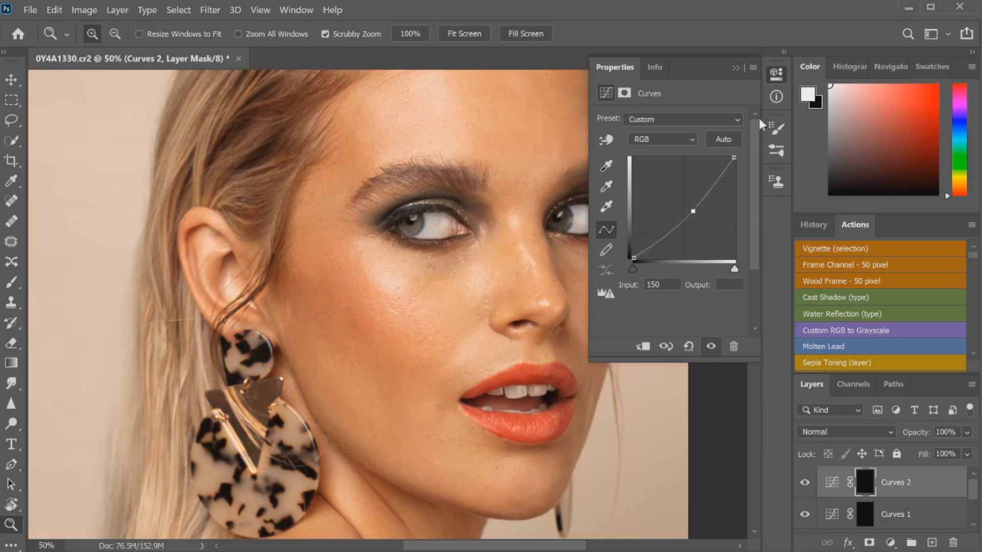
left_click(777, 74)
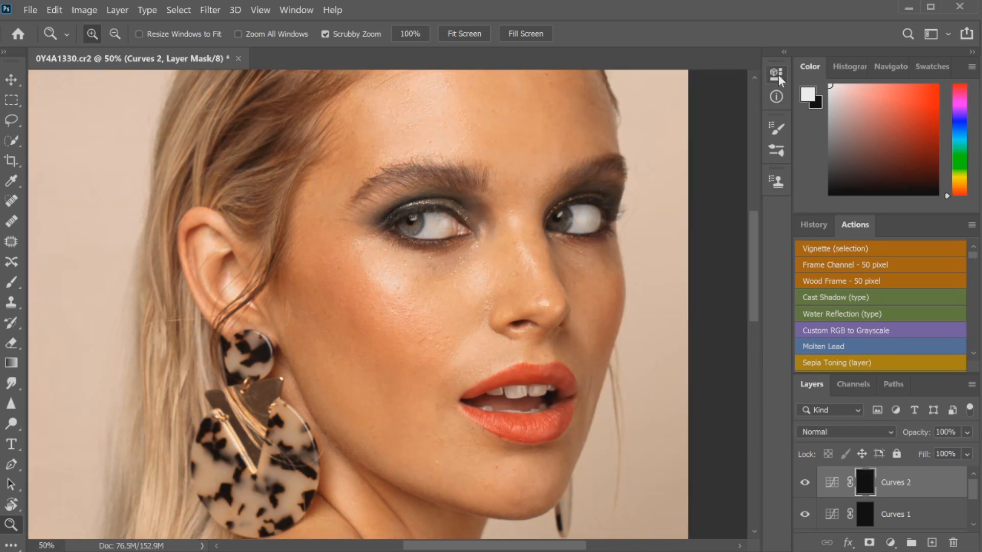
- Dodge dark patches on the cheek by painting white on the Curves 1 mask with a small Brush at 1% flow
left_click(919, 524)
key("b")
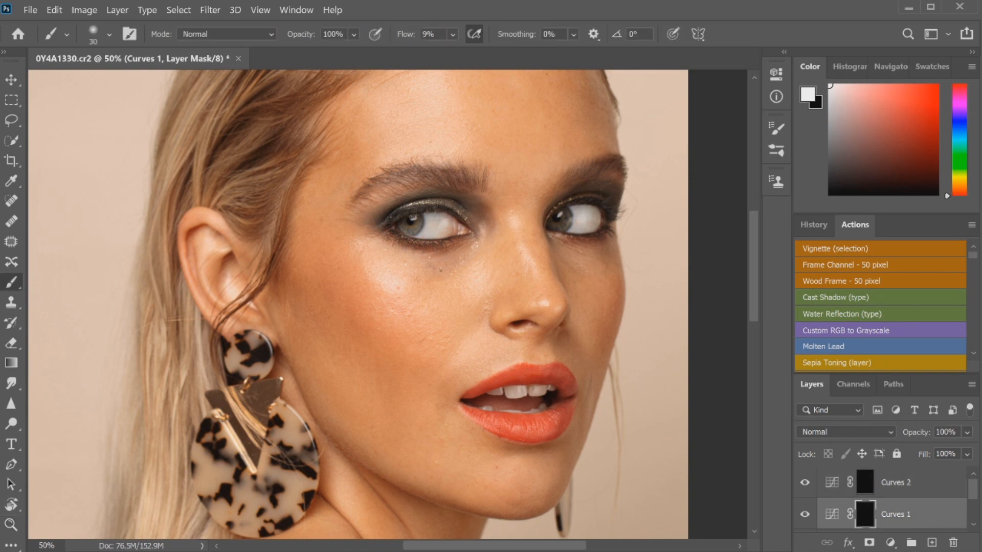
left_click(452, 34)
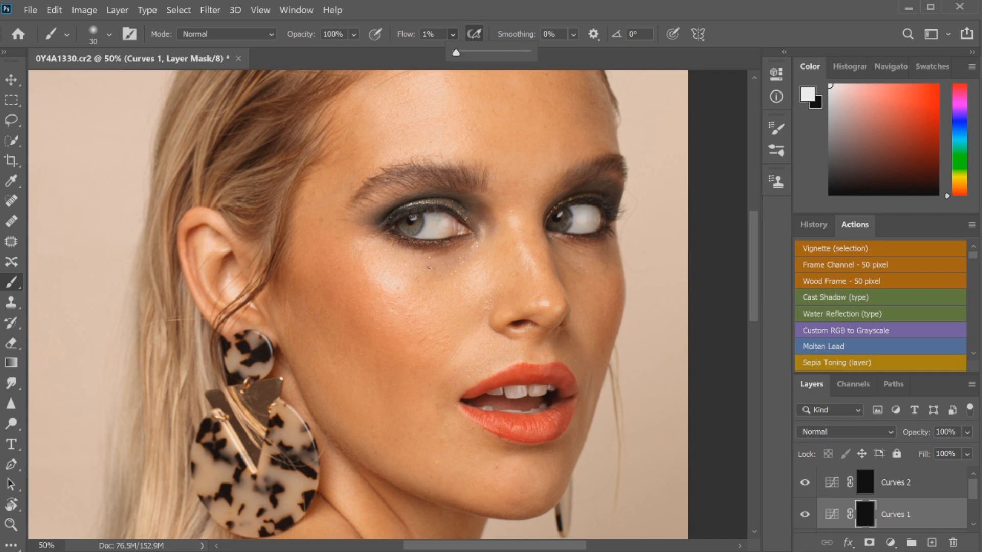
left_click(429, 267)
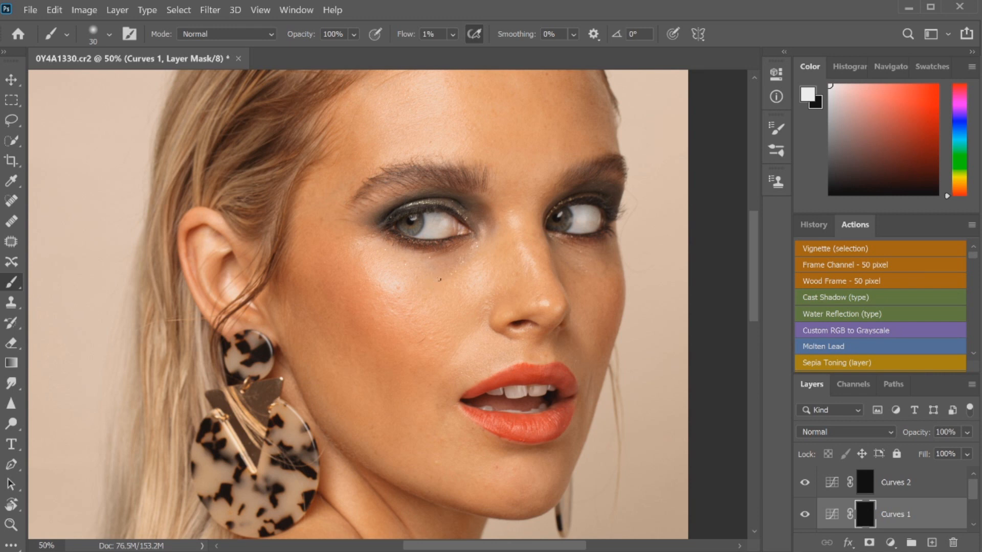
key("bracketright")
key("bracketright")
key("bracketright")
key("bracketleft")
- Burn bright patches on the cheek and nose by painting white on the Curves 2 mask with the Brush at size 35, 1% flow
left_click(869, 482)
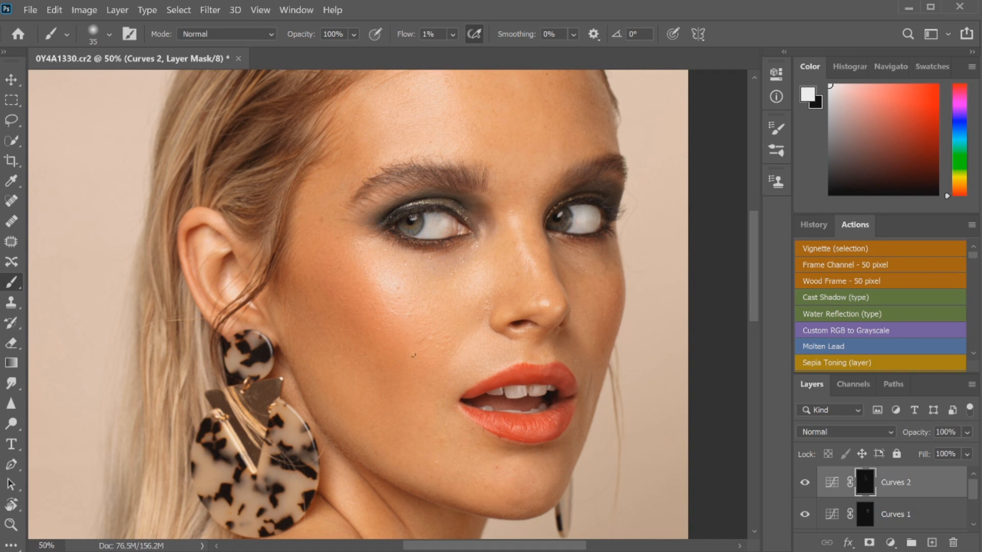
scroll(413, 355, "down", 3)
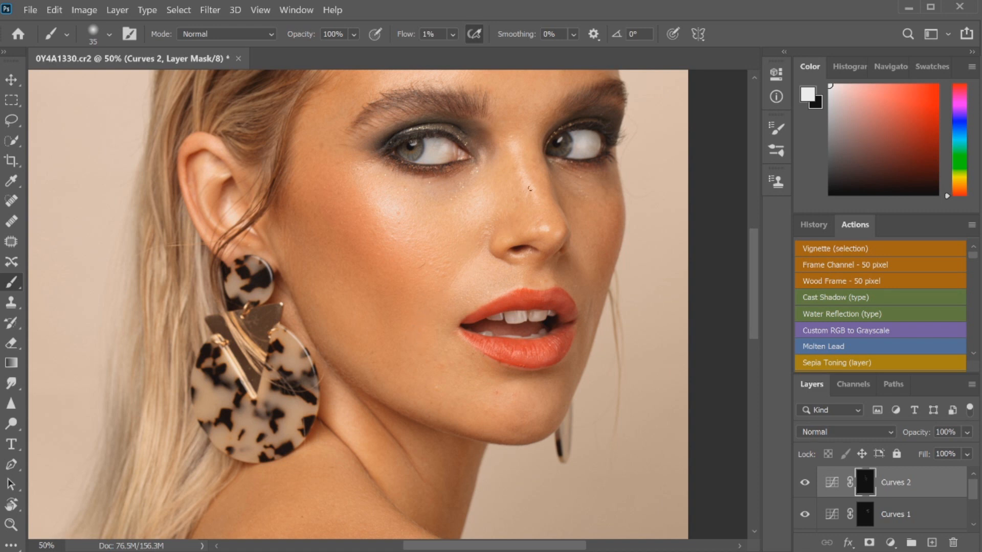
- Dodge dark patches on the lower face and forehead on the Curves 1 mask, and burn bright patches on the Curves 2 mask
left_click(892, 516)
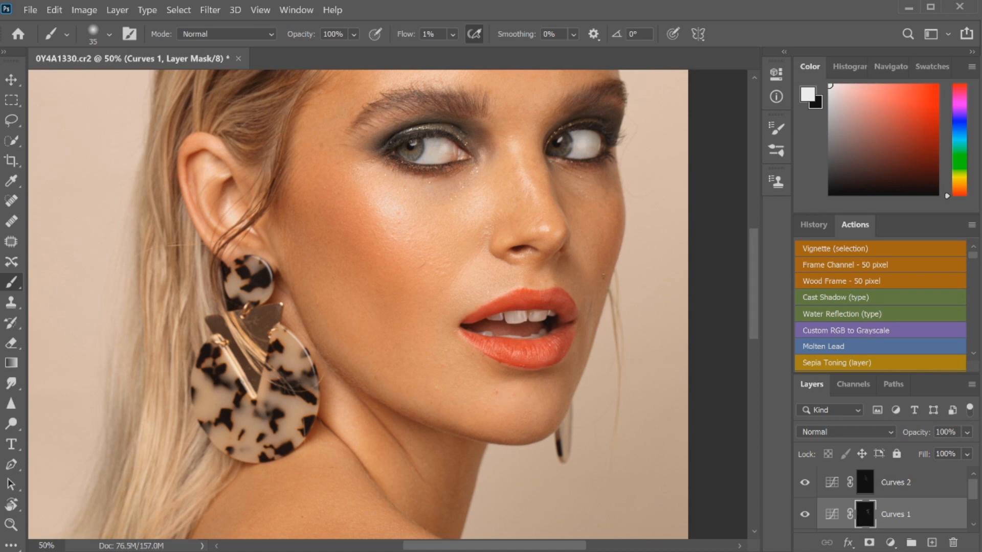
scroll(357, 304, "up", 3)
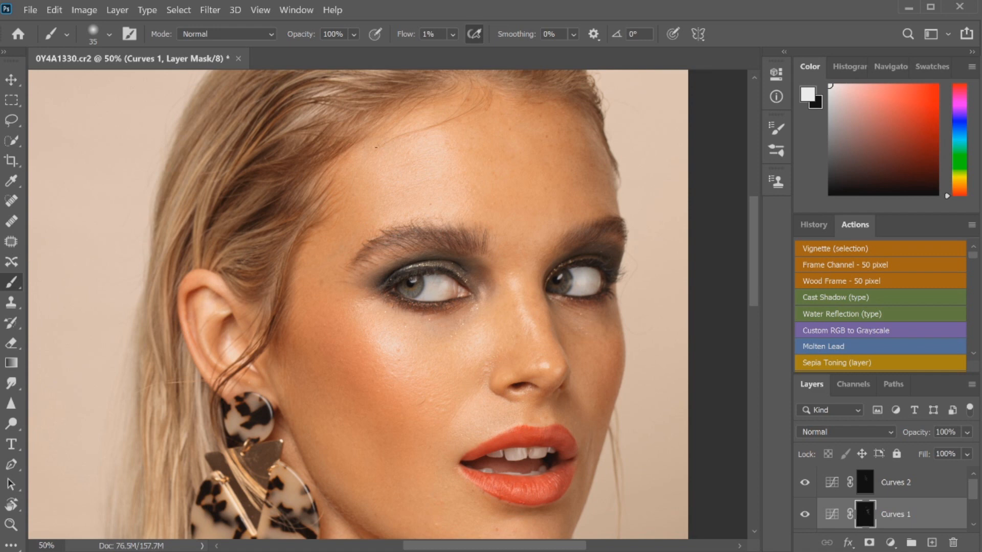
scroll(358, 305, "down", 2)
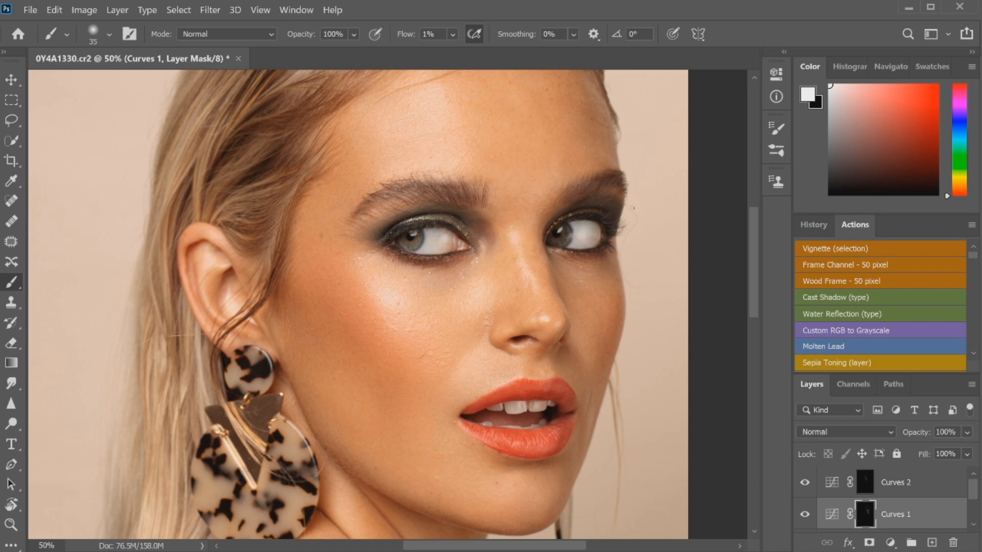
left_click_drag(756, 236, 754, 205)
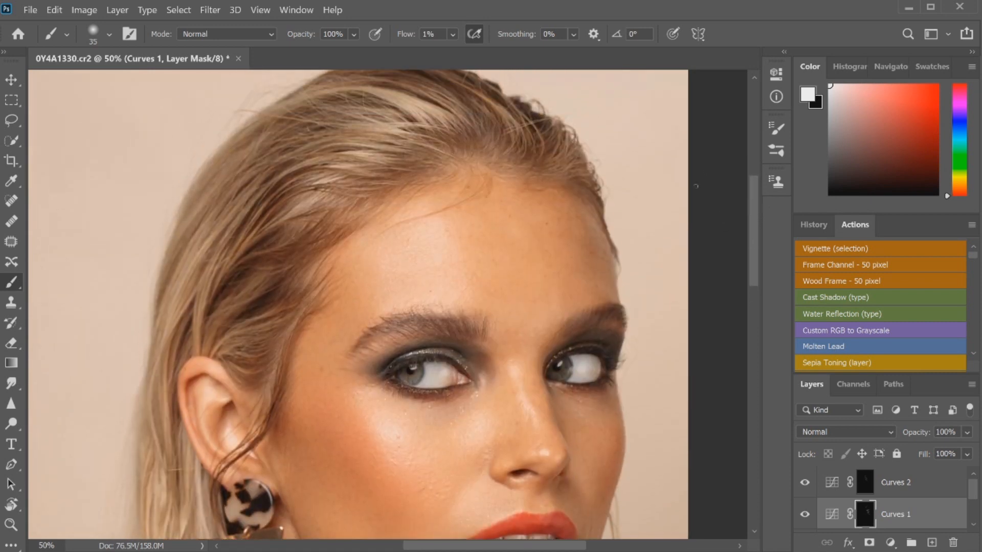
key("bracketright")
left_click(900, 482)
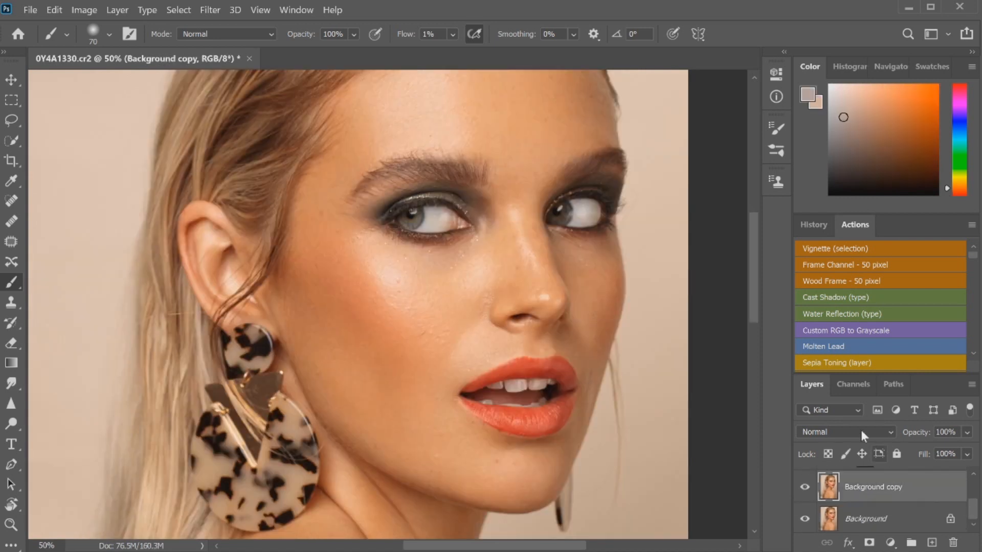
- Heal the spots beneath the near eye on the Background copy layer with the Spot Healing Brush at size 50
key("j")
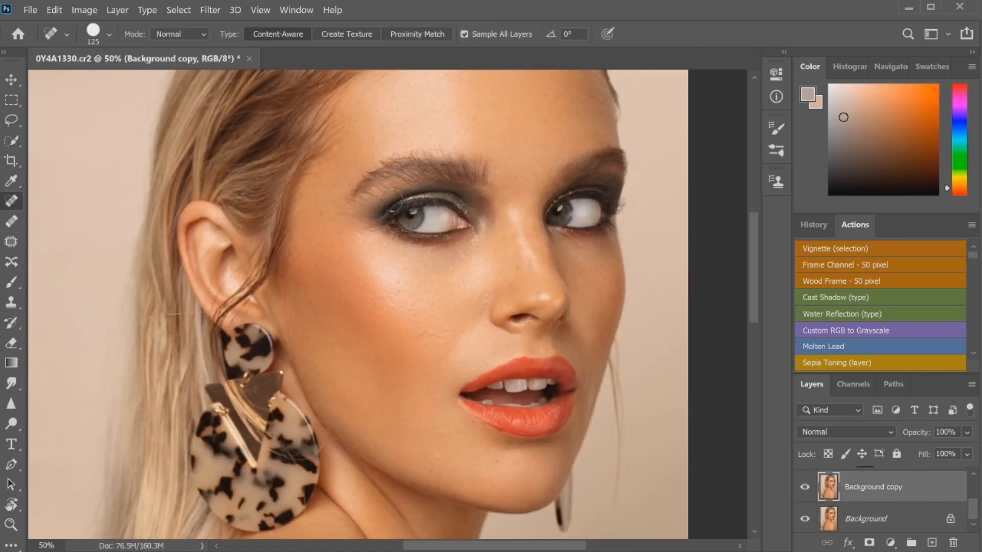
key("bracketleft")
key("bracketleft")
key("bracketleft")
key("bracketleft")
key("bracketleft")
left_click(385, 243)
left_click(378, 242)
left_click(404, 258)
left_click(430, 250)
left_click(407, 281)
- Heal the makeup flecks around the near eye's inner corner and around the far eye with the Spot Healing Brush
left_click(454, 263)
left_click(457, 259)
left_click(462, 253)
left_click(460, 256)
left_click(476, 239)
left_click(475, 240)
left_click(547, 210)
left_click(582, 245)
left_click_drag(581, 257, 585, 266)
- Heal the remaining blemishes on the near cheek, beside the near eye's outer corner and on the chin
left_click(423, 332)
left_click(432, 329)
left_click(368, 229)
left_click(435, 452)
- Remove the spot on the nose, the marks along the far cheek edge and the stray hairs across the forehead's hairline
scroll(726, 262, "down", 3)
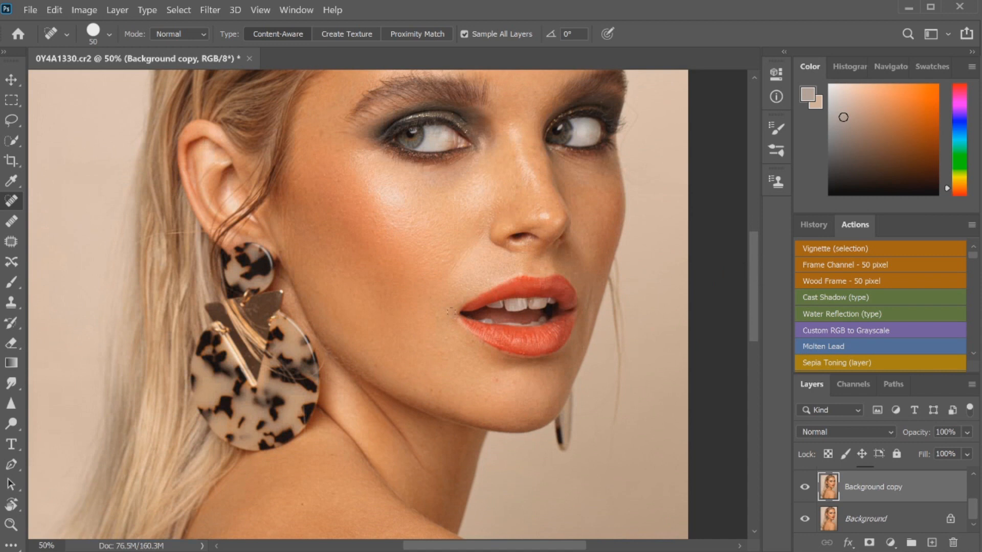
scroll(441, 353, "up", 6)
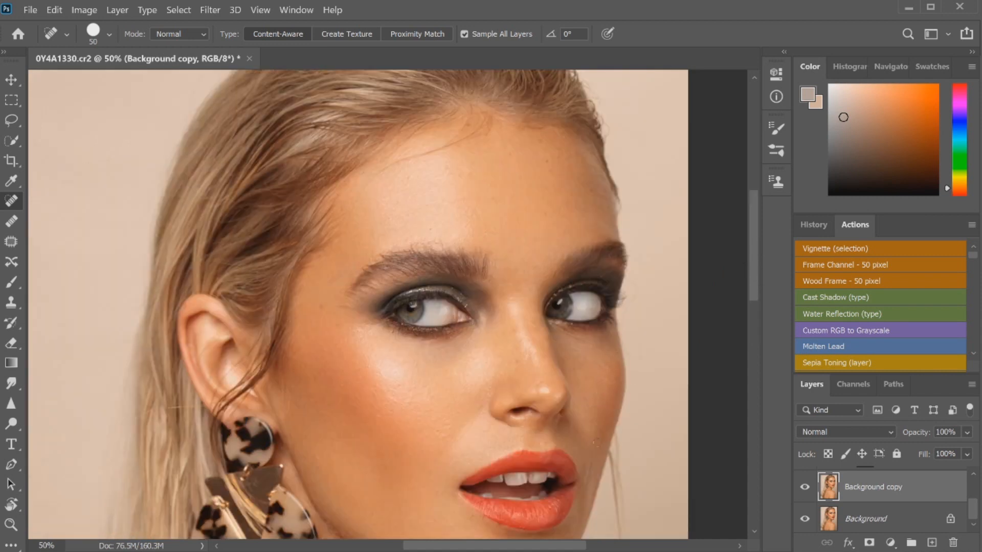
left_click(537, 386)
left_click_drag(592, 455, 589, 485)
mouse_move(345, 230)
left_mouse_down()
mouse_move(355, 194)
mouse_move(393, 165)
mouse_move(476, 132)
mouse_move(453, 140)
mouse_move(477, 108)
left_mouse_up()
mouse_move(458, 147)
left_mouse_down()
mouse_move(483, 130)
mouse_move(488, 113)
mouse_move(497, 119)
left_mouse_up()
- Dodge dark patches on the forehead and hairline by painting white on the Curves 1 mask with the Brush at size 25
left_click_drag(973, 510, 973, 498)
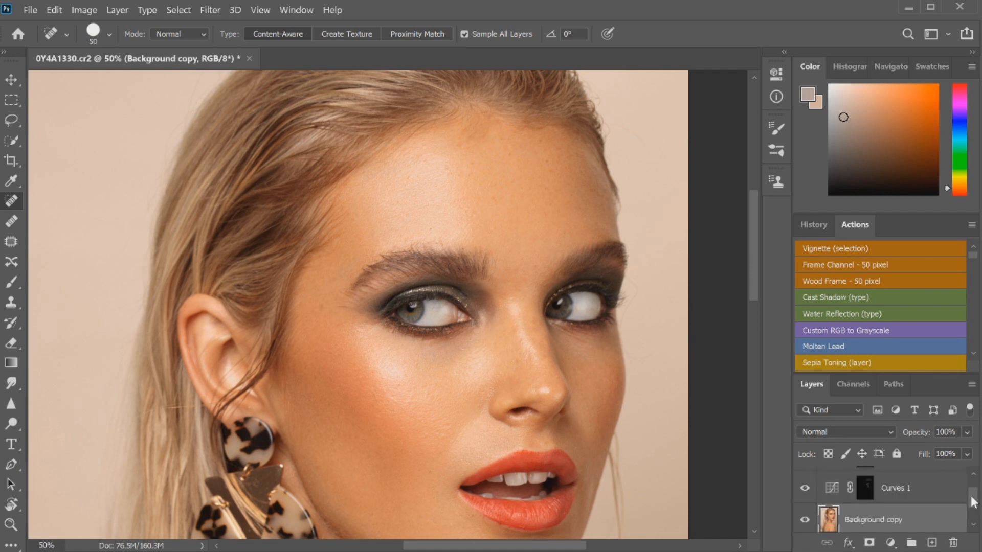
left_click(940, 490)
key("d")
key("b")
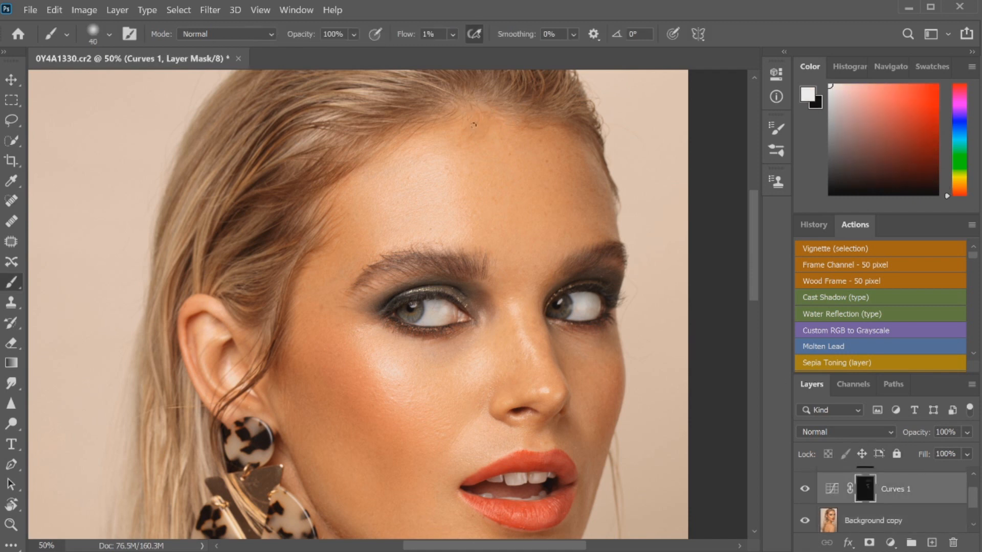
key("bracketleft")
key("bracketleft")
key("bracketleft")
scroll(539, 281, "down", 3)
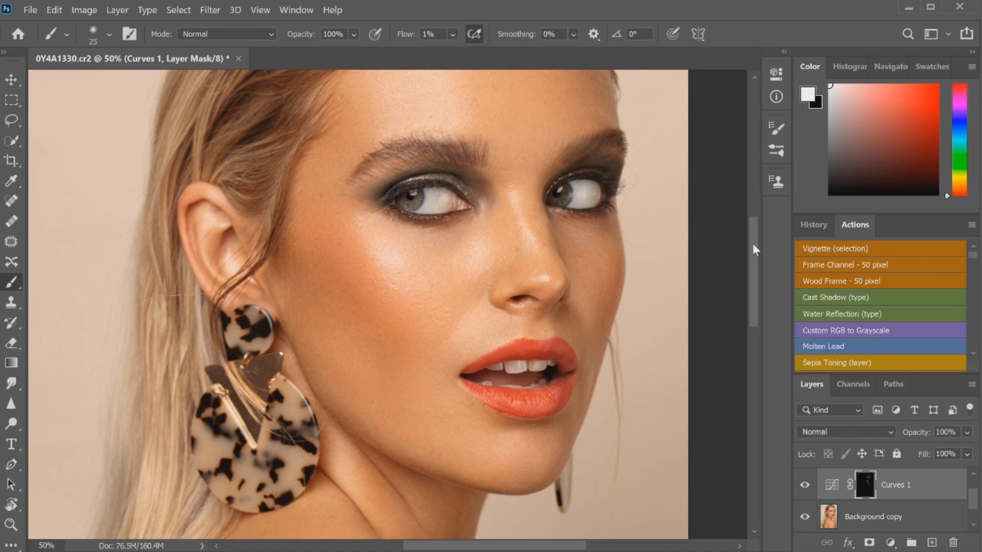
- Brighten both eyes by painting white over them on the Curves 1 mask with an enlarged Brush
mouse_move(753, 243)
left_mouse_down()
mouse_move(759, 211)
mouse_move(743, 245)
mouse_move(748, 232)
left_mouse_up()
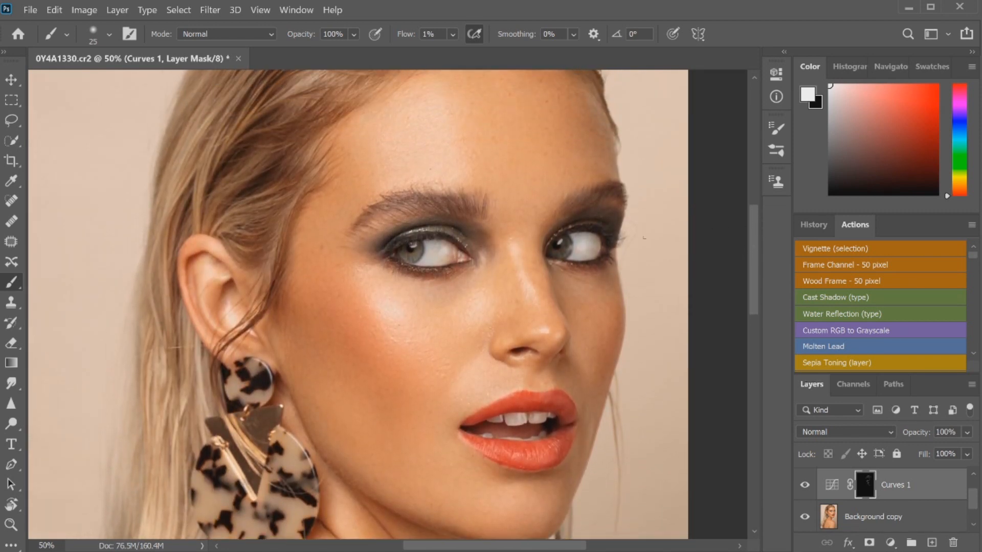
key("bracketright")
key("bracketright")
key("bracketright")
key("bracketright")
key("bracketright")
left_click(562, 251)
left_click_drag(555, 249, 559, 246)
left_click_drag(438, 252, 429, 259)
- Darken and fill the eyebrows by painting white on the Curves 2 mask with a small Brush at 6% flow
key("bracketleft")
key("bracketleft")
key("bracketleft")
key("ctrl+j")
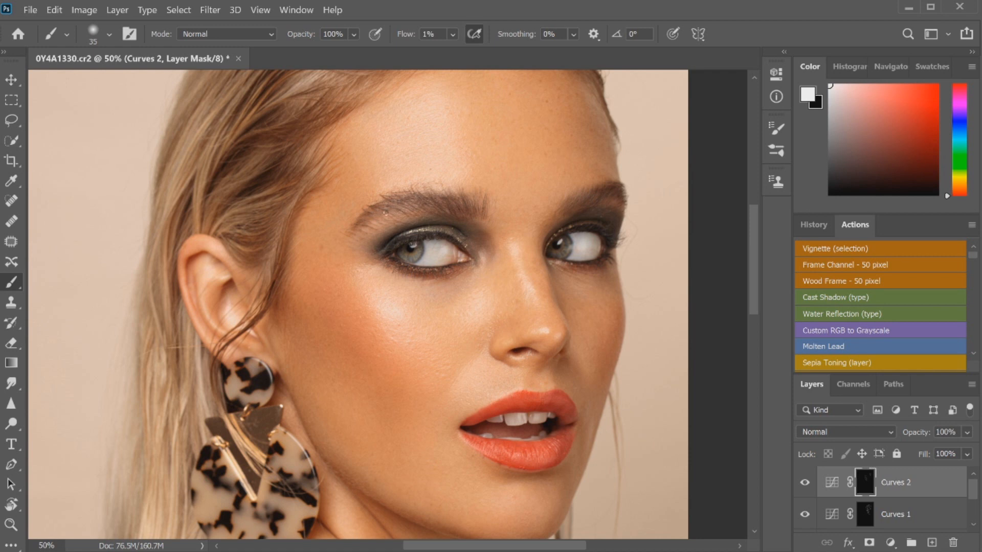
left_click(452, 34)
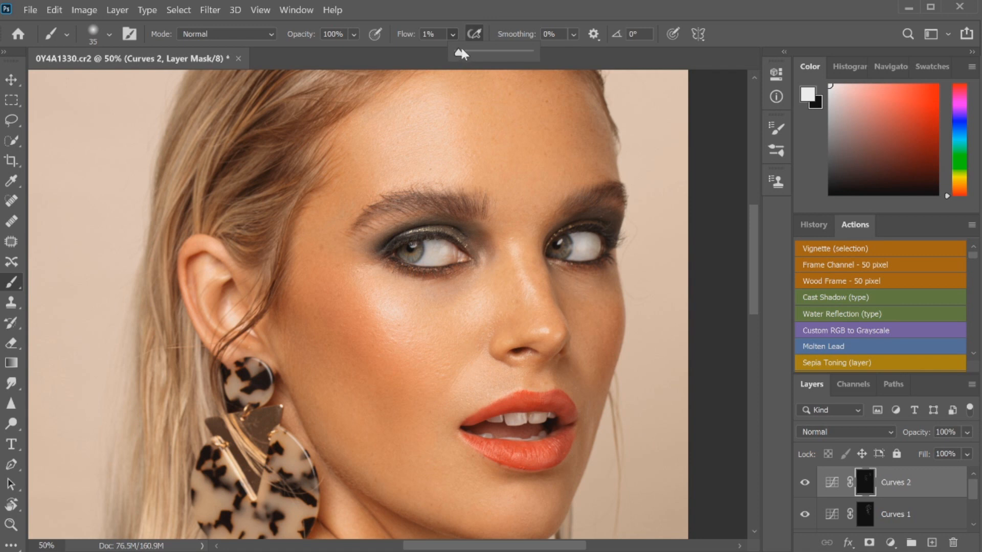
key("Return")
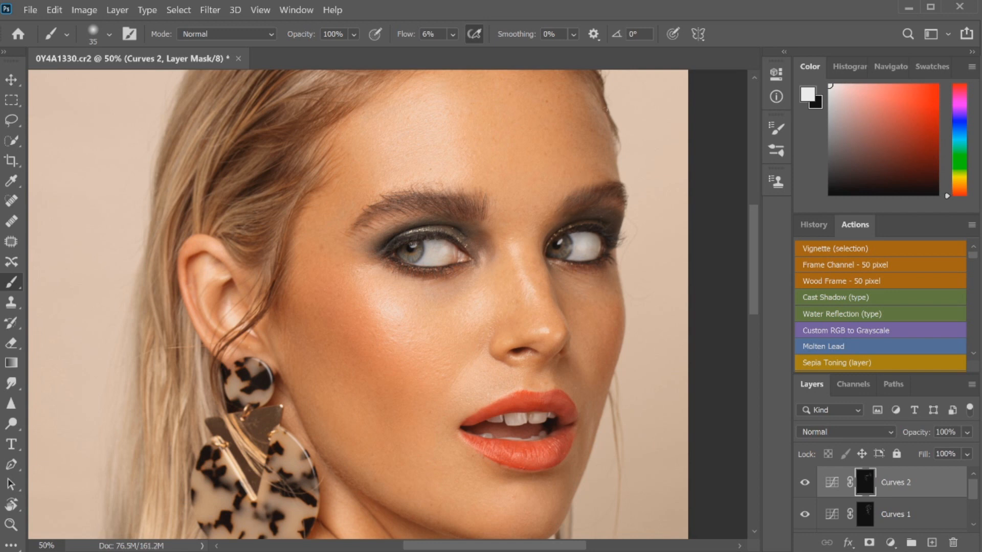
key("bracketleft")
key("bracketleft")
key("bracketleft")
key("alt+bracketleft")
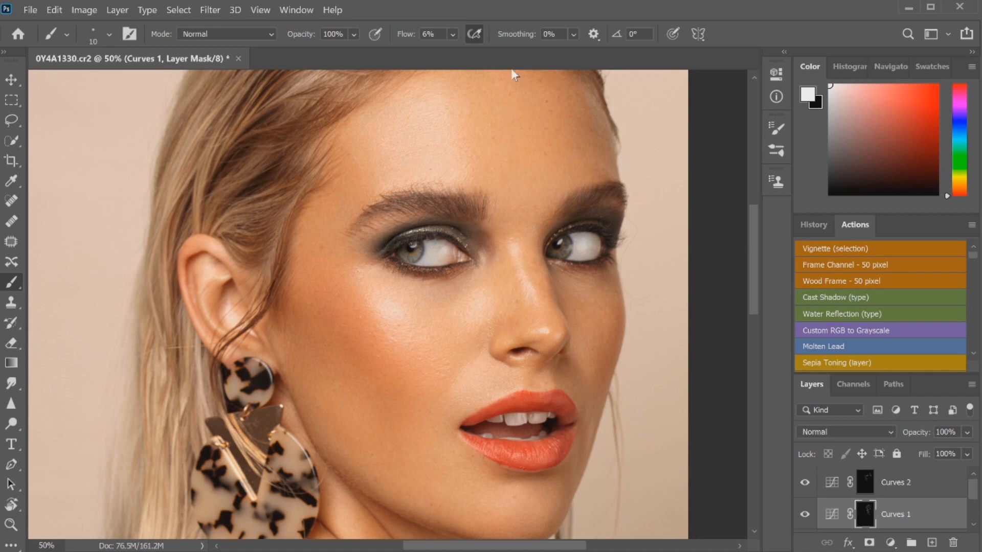
key("bracketright")
key("bracketright")
key("bracketright")
key("bracketright")
key("bracketright")
left_click(865, 482)
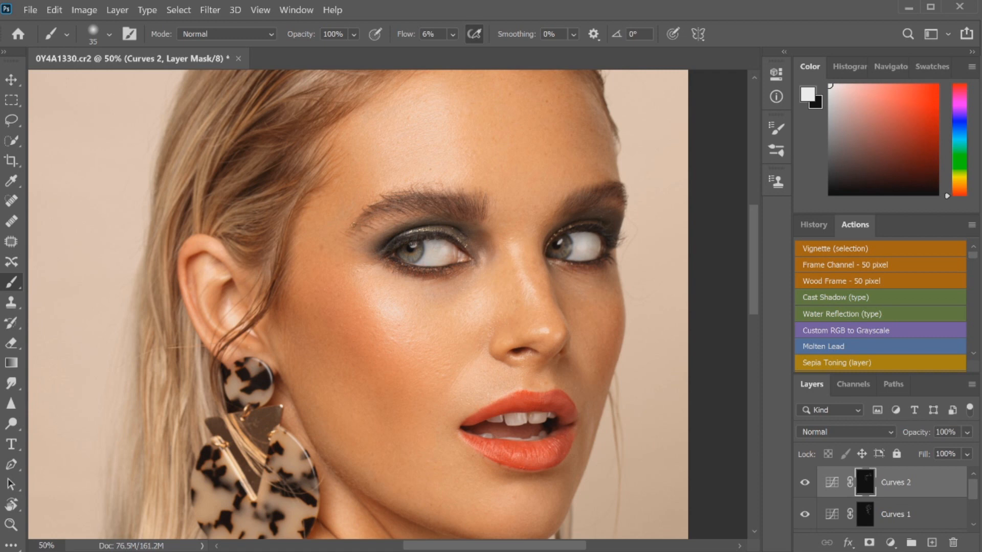
left_click(865, 514)
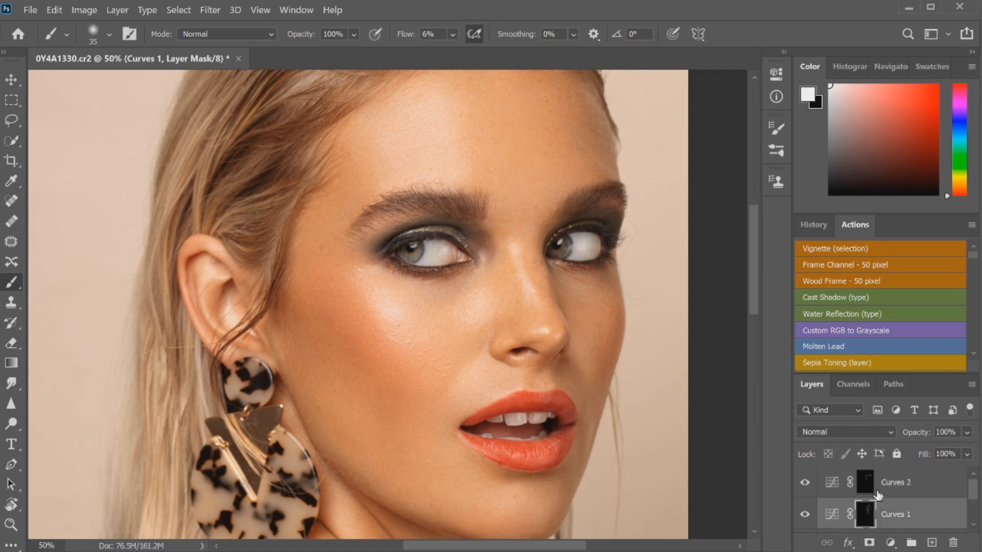
key("bracketleft")
key("bracketleft")
key("bracketleft")
key("bracketleft")
key("bracketleft")
- Remove stray hairs around the outer end of the near eyebrow on the Background copy layer with the Spot Healing Brush at size 50
left_click(961, 506)
left_click_drag(973, 495, 970, 511)
left_click(945, 490)
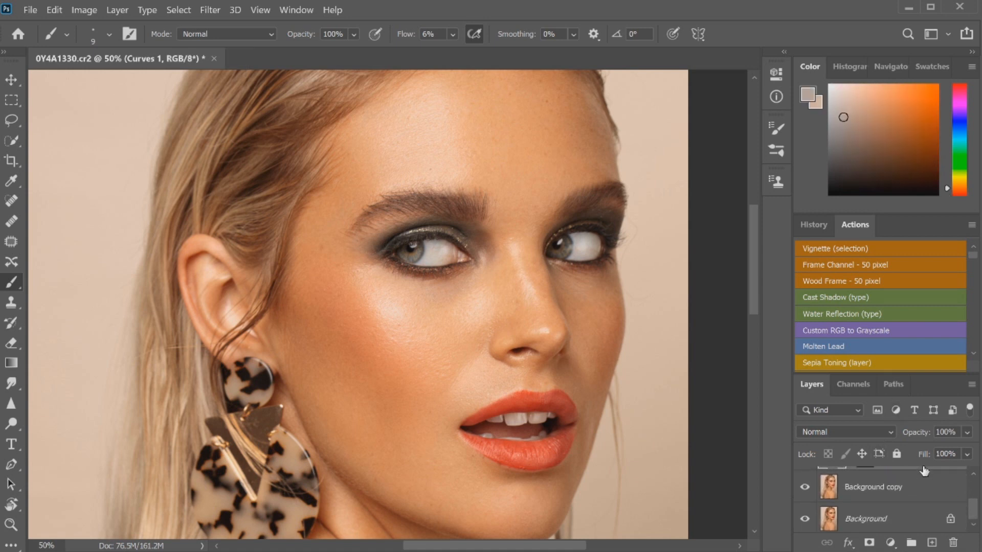
key("j")
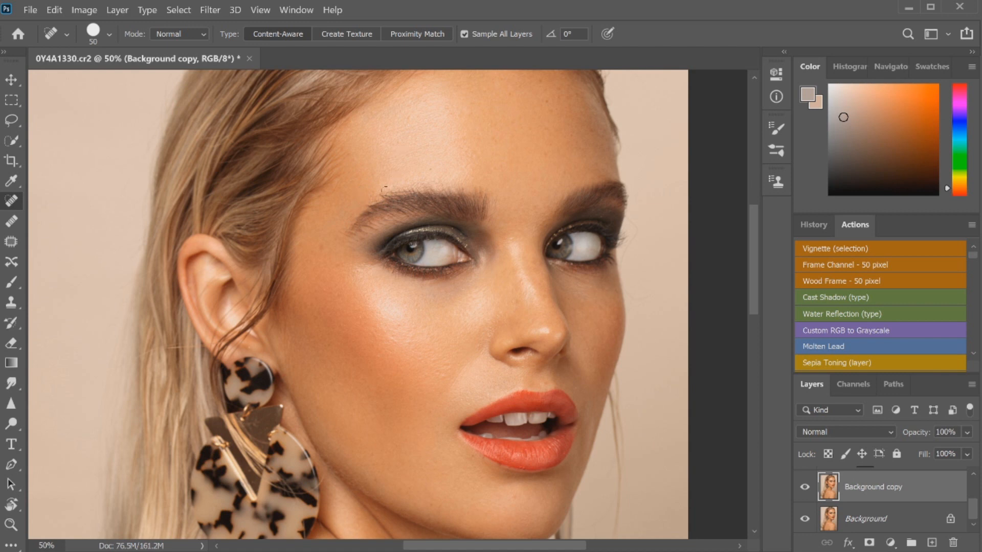
left_click_drag(378, 191, 381, 196)
left_click(365, 203)
left_click(361, 238)
left_click(369, 227)
left_click(364, 235)
- Heal the blemishes and uneven spots on the lower lip with the Spot Healing Brush
left_click_drag(753, 271, 750, 298)
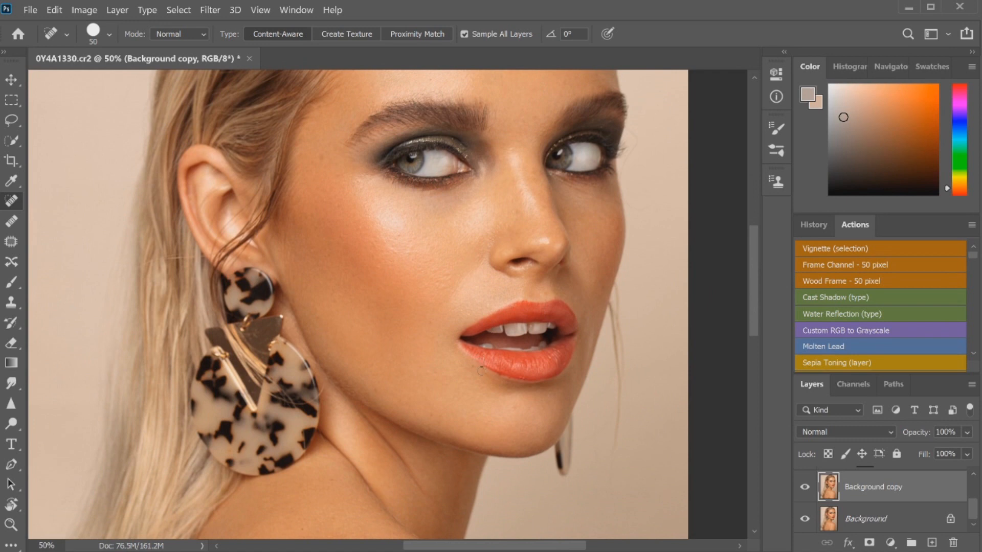
left_click(497, 378)
left_click(518, 378)
left_click(525, 365)
left_click_drag(512, 365, 511, 368)
left_click(549, 362)
left_click(555, 360)
left_click(556, 357)
left_click(559, 355)
left_click_drag(553, 356, 548, 365)
- Add a new layer above Curves 2 and paint sampled lip colour over the upper lip with a small Brush at 6% flow
scroll(943, 489, "up", 3)
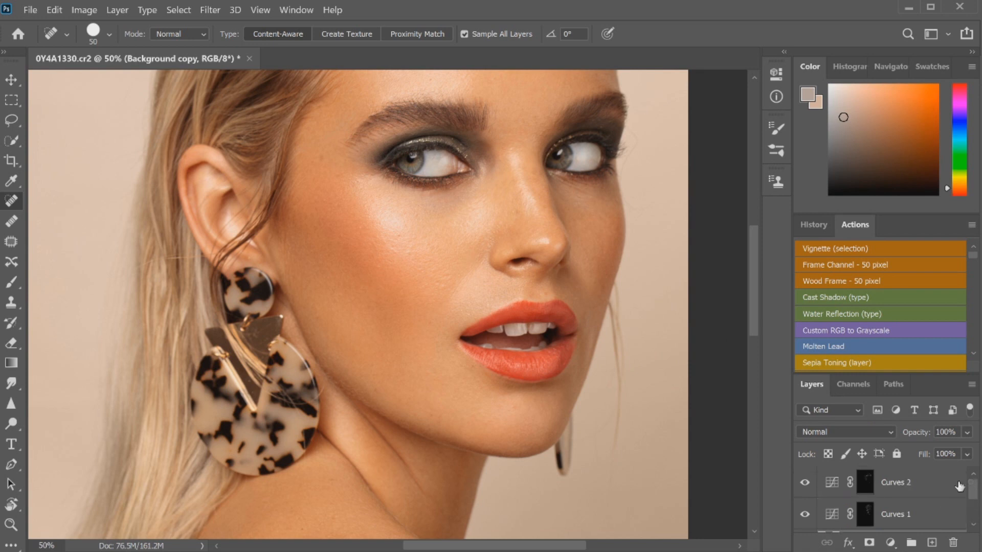
left_click(934, 476)
key("b")
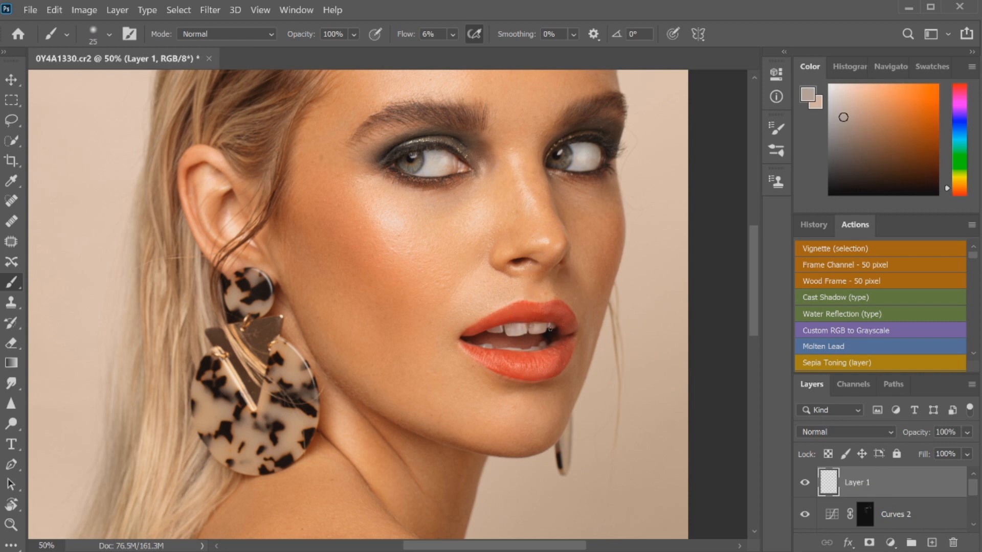
left_click(520, 308, "alt")
key("bracketleft")
key("bracketleft")
key("bracketleft")
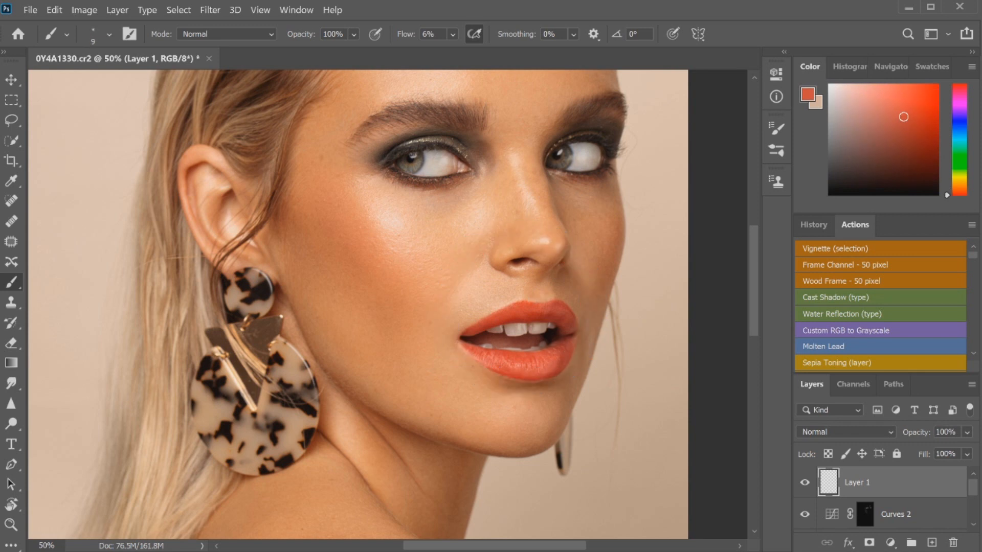
key("bracketright")
key("bracketright")
left_click(525, 302, "alt")
left_click(536, 303)
- Even out the lip colour by painting freshly sampled lip tones on Layer 1, enlarging the Brush to size 40
left_click(533, 339, "alt")
left_click(503, 353, "alt")
left_click(508, 358, "alt")
left_click(560, 379, "alt")
key("bracketright")
key("bracketright")
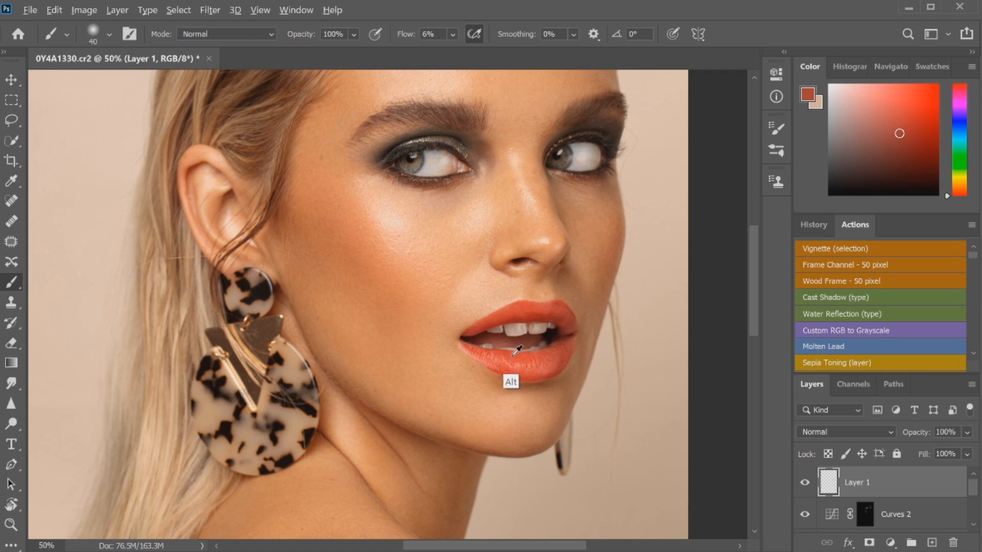
left_click(512, 381, "alt")
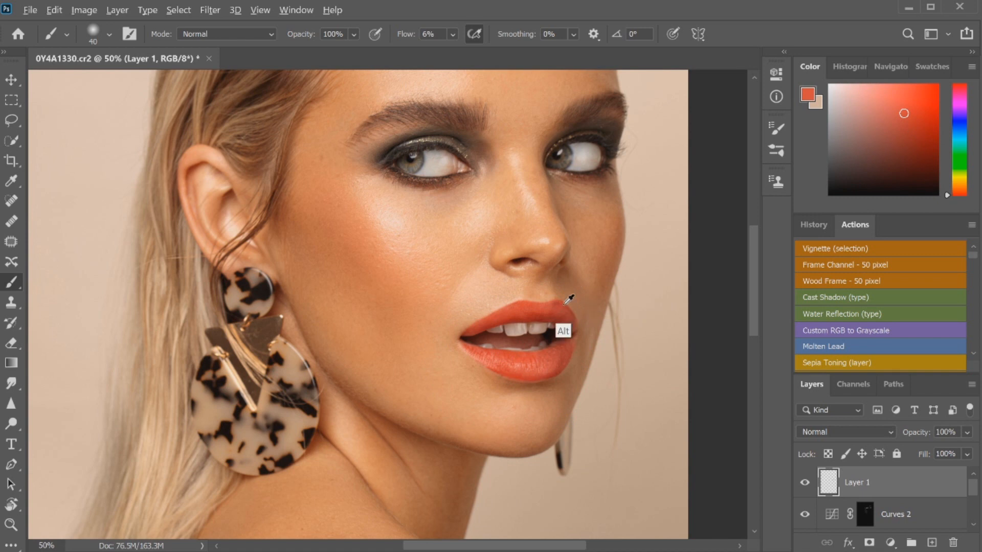
left_click(557, 335, "alt")
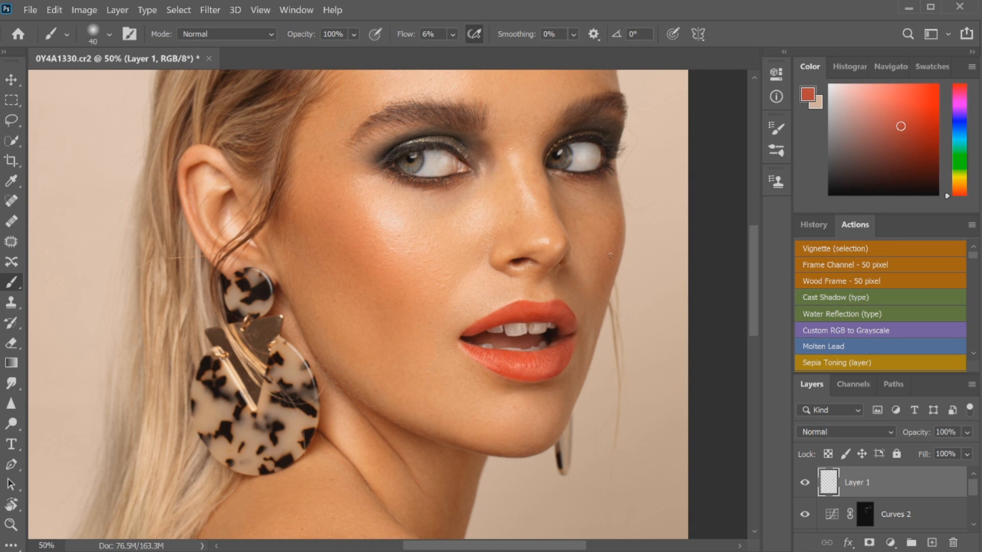
- Burn bright patches on the face by painting white on the Curves 2 mask at 33.33% magnification with the Brush at size 40
key("ctrl+minus")
key("ctrl+minus")
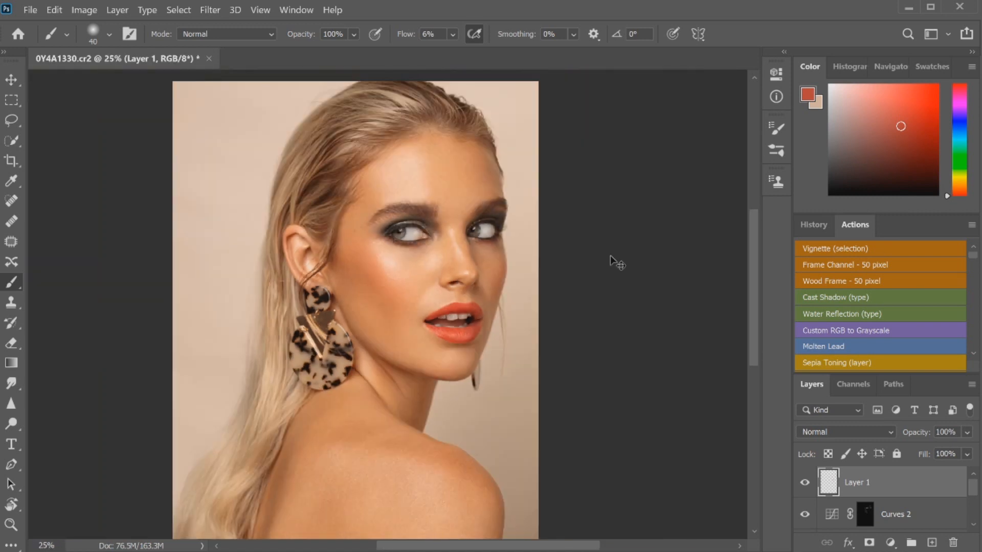
key("ctrl+plus")
key("alt+bracketleft")
key("d")
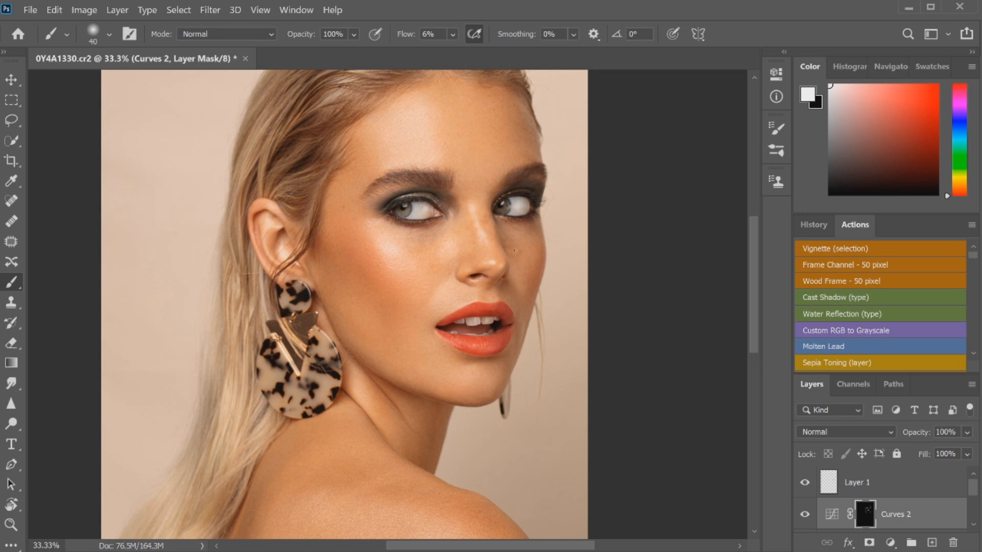
- Soften the burning under the near eye by painting black on the Curves 2 mask with the Brush at size 250
key("x")
key("bracketright")
key("bracketright")
key("bracketright")
key("bracketright")
key("bracketright")
key("bracketright")
key("bracketright")
key("bracketright")
key("bracketright")
key("bracketright")
key("bracketright")
left_click_drag(426, 244, 429, 231)
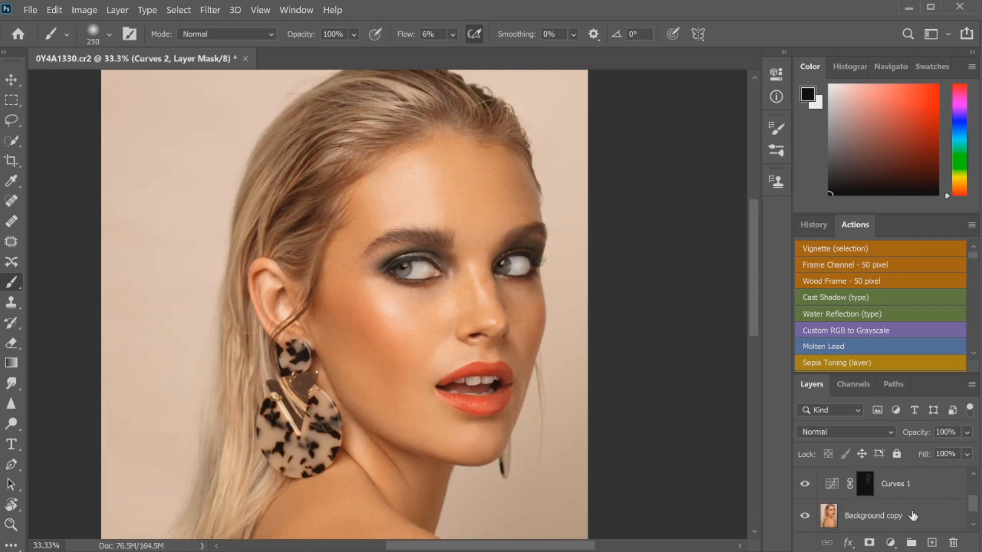
- Remove the loose strand beside the far jaw and the flyaways above the crown on Background copy with the Spot Healing Brush at size 100
left_click(913, 516)
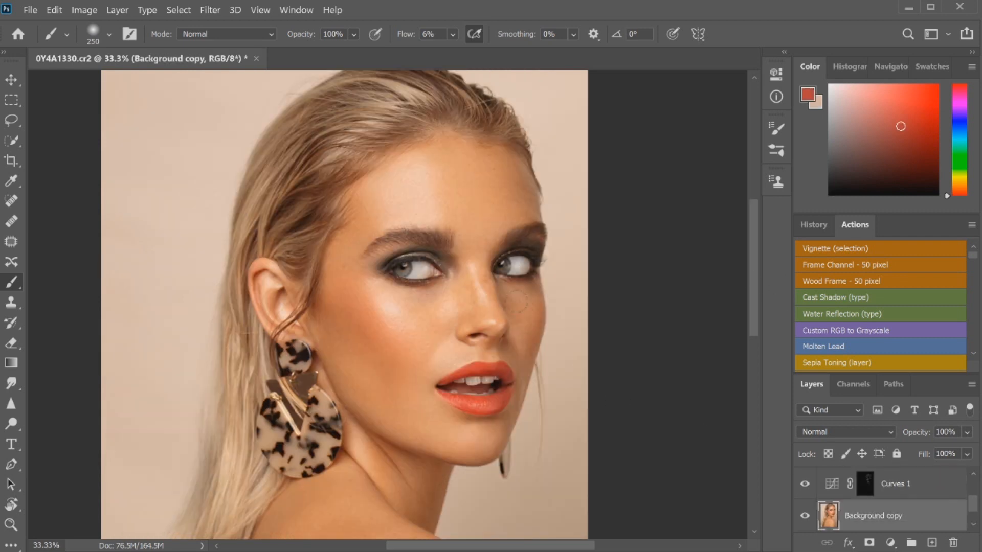
key("j")
key("bracketright")
key("bracketright")
key("bracketright")
key("bracketright")
key("bracketright")
key("bracketright")
key("bracketright")
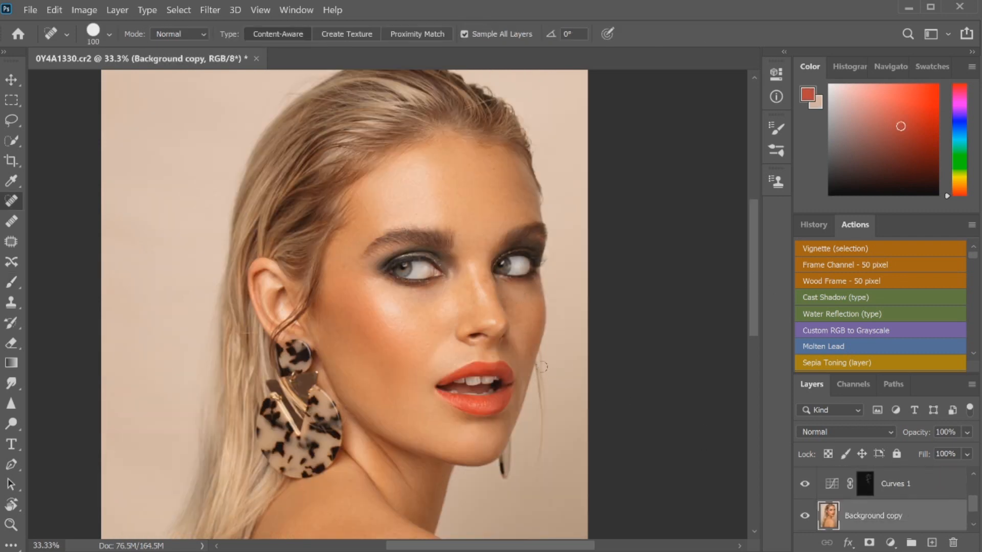
left_click_drag(539, 359, 538, 463)
left_click_drag(545, 415, 544, 393)
mouse_move(276, 104)
left_mouse_down()
mouse_move(322, 74)
mouse_move(287, 95)
mouse_move(321, 70)
left_mouse_up()
key("b")
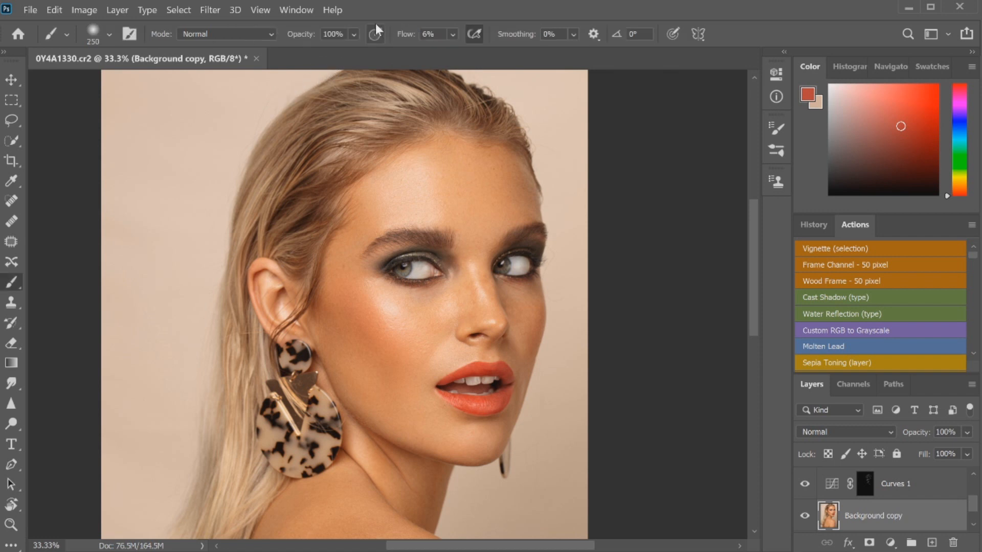
- Add a new layer on top and paint the sampled background beige beside the crown with the Brush at size 125
left_click(931, 542)
left_click(932, 542)
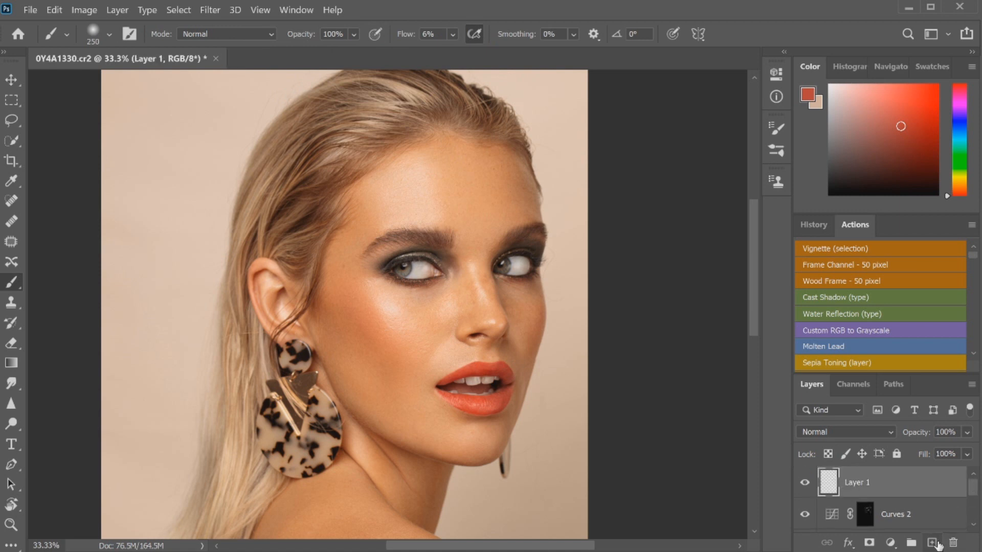
left_click(338, 73, "alt")
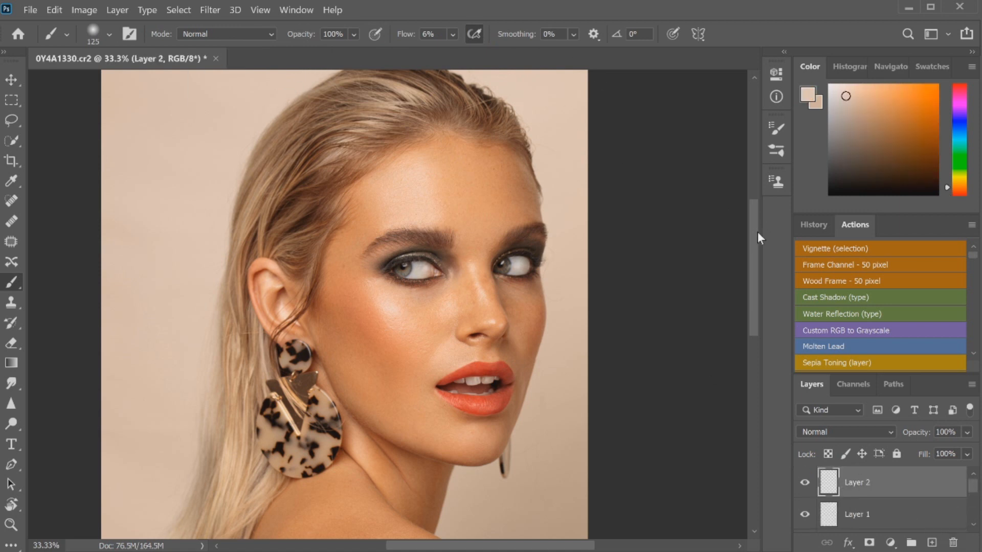
- Dodge the portrait's highlights by painting white on the Curves 1 mask with the Brush at size 45 and 2% flow
left_click_drag(757, 231, 768, 300)
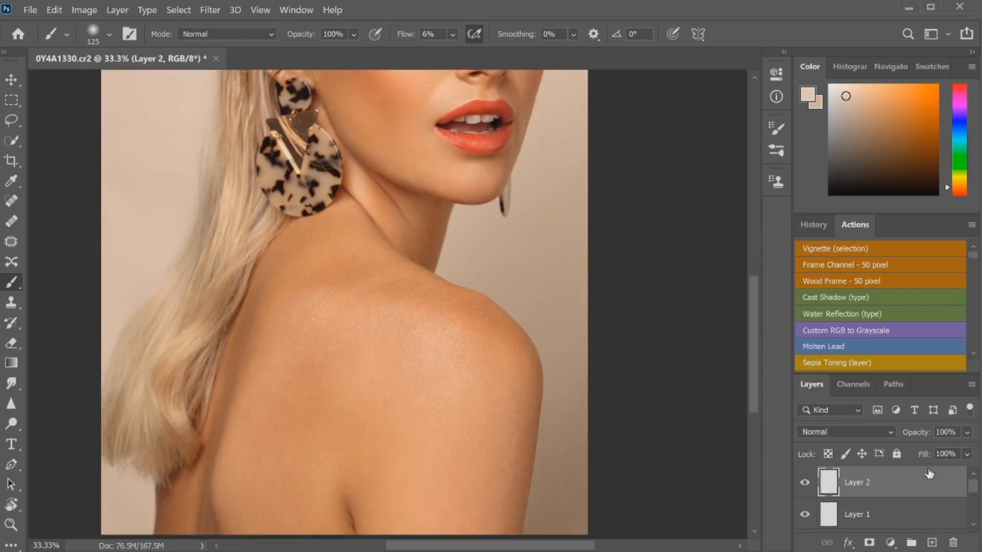
scroll(974, 493, "down", 3)
left_click(973, 493)
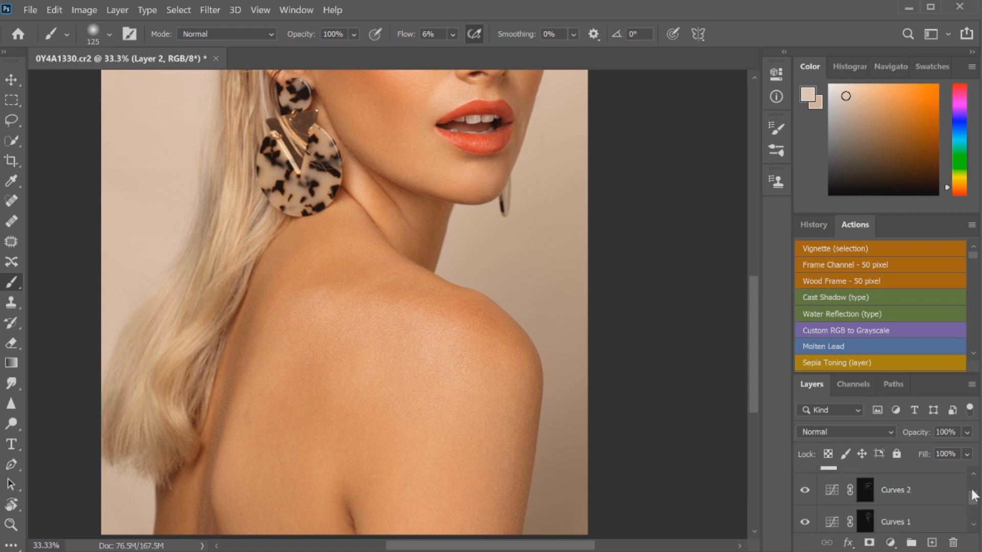
left_click(931, 484)
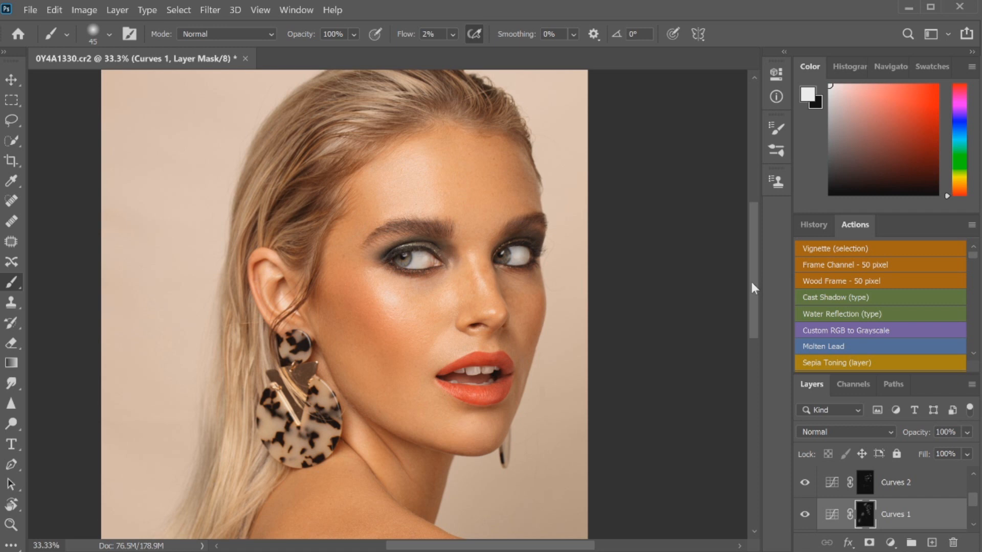
- Add a Black & White adjustment layer above Curves 2 and set its blend mode to Luminosity
key("ctrl+minus")
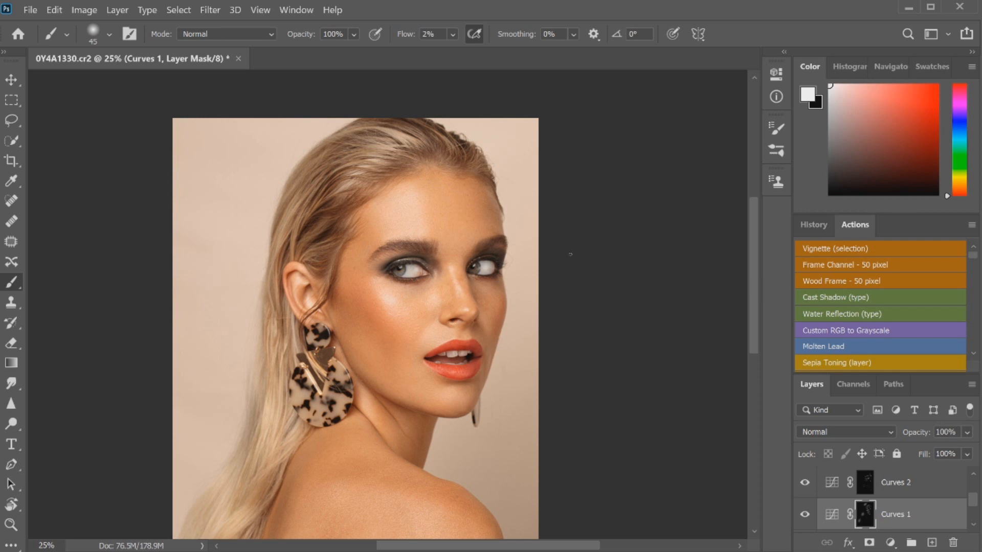
left_click_drag(753, 288, 761, 313)
left_click_drag(759, 304, 759, 301)
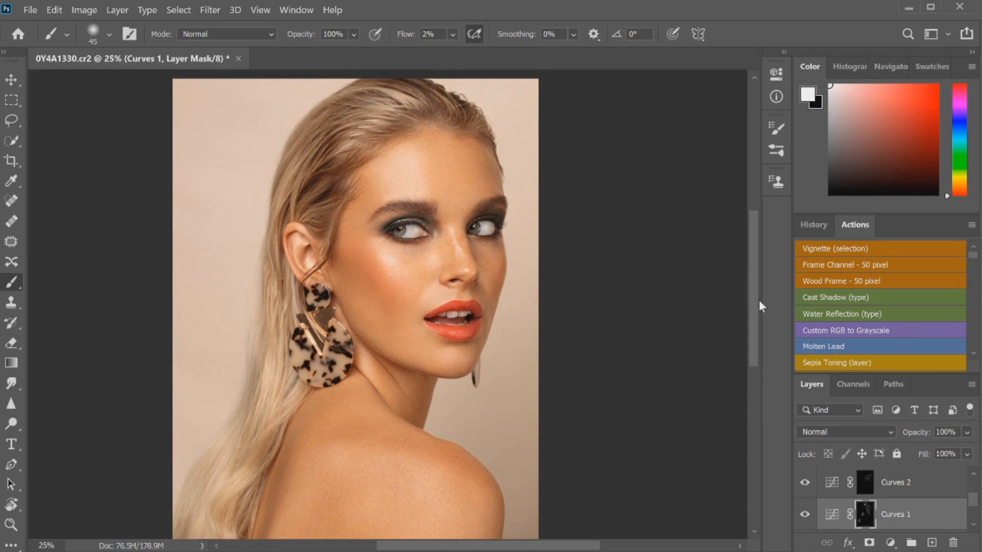
left_click(924, 483)
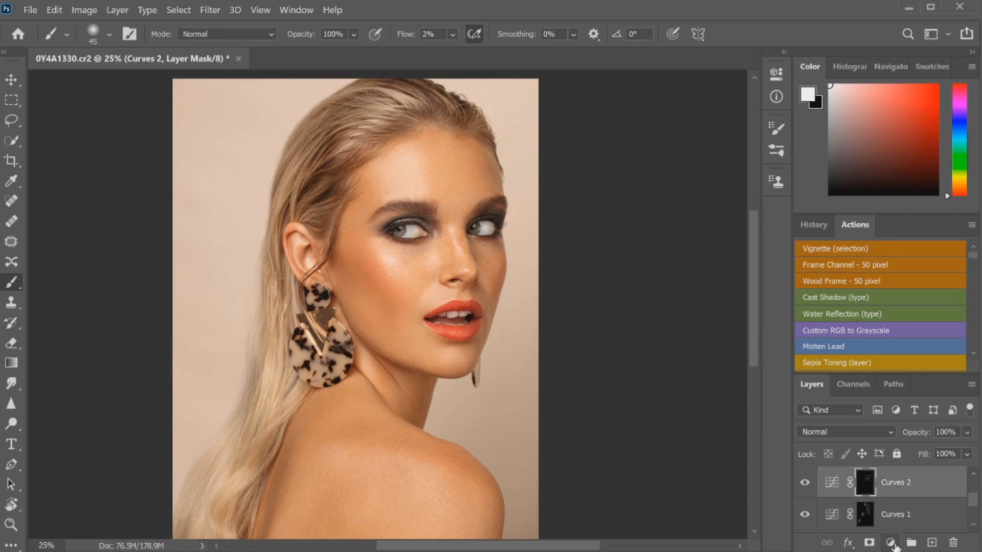
left_click(890, 542)
left_click(908, 424)
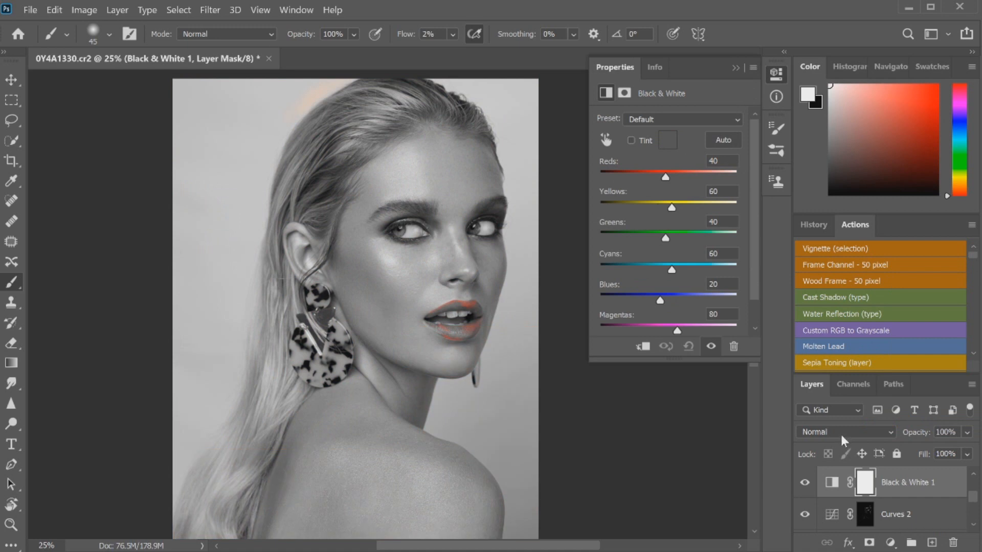
left_click(812, 431)
left_click(818, 545)
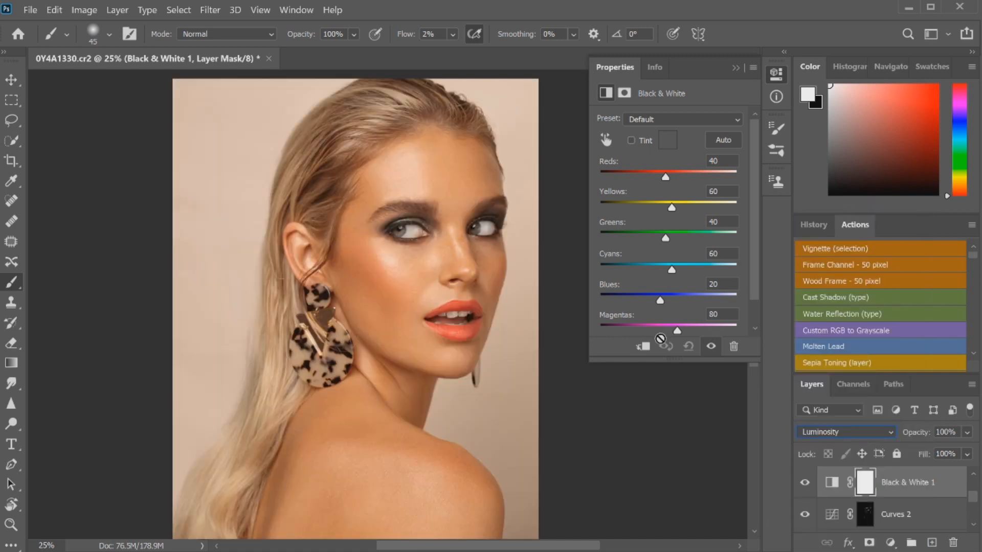
- Set the Black & White 1 Reds to 22 and Yellows to 16, and reduce the layer's opacity to 43%
left_click_drag(643, 201, 663, 174)
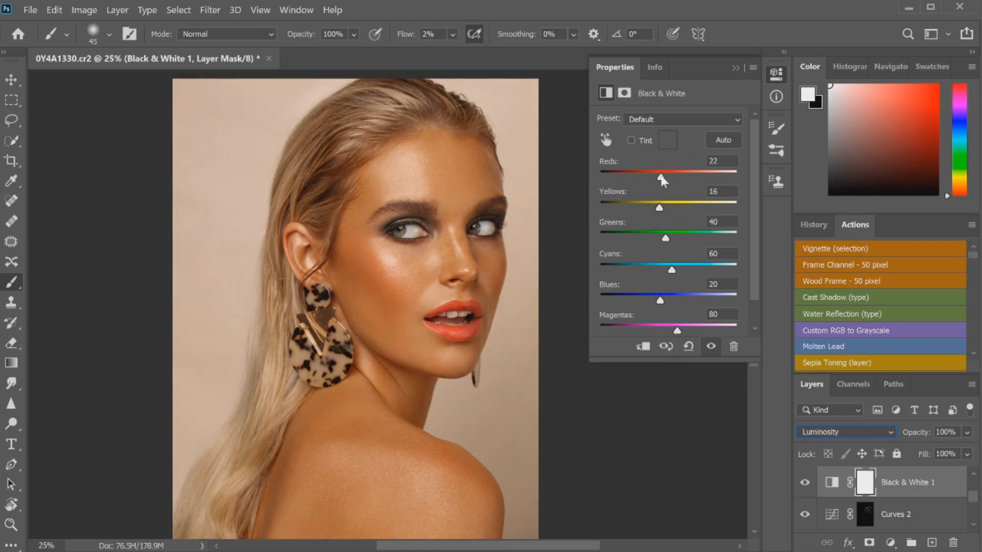
left_click(967, 432)
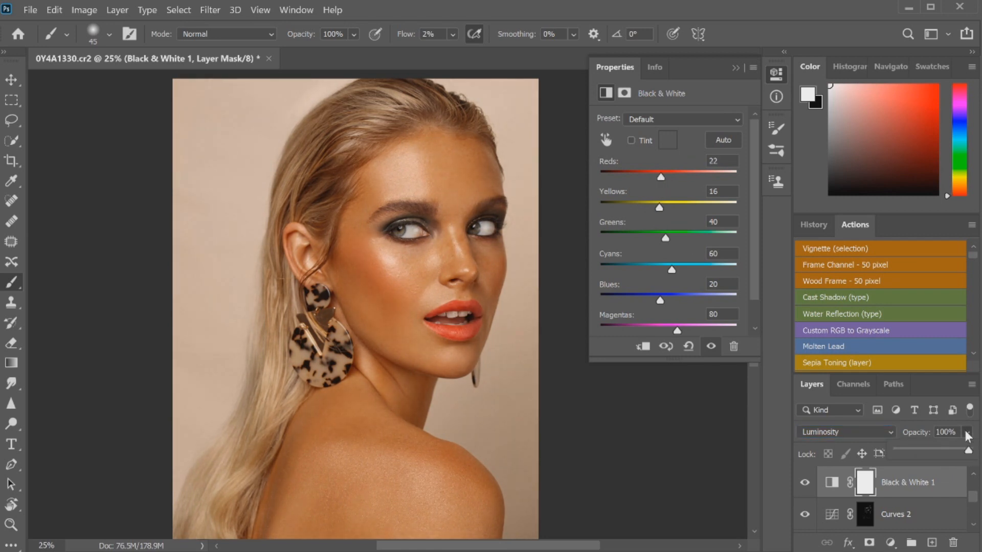
left_click_drag(971, 448, 929, 453)
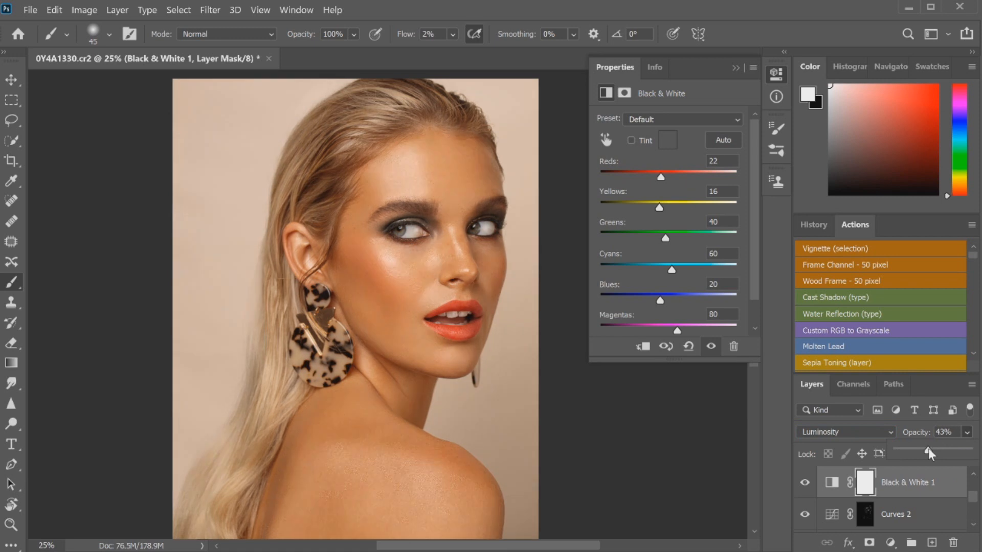
- Add a second Black & White adjustment layer above the first and reduce its opacity to 12%
left_click(890, 542)
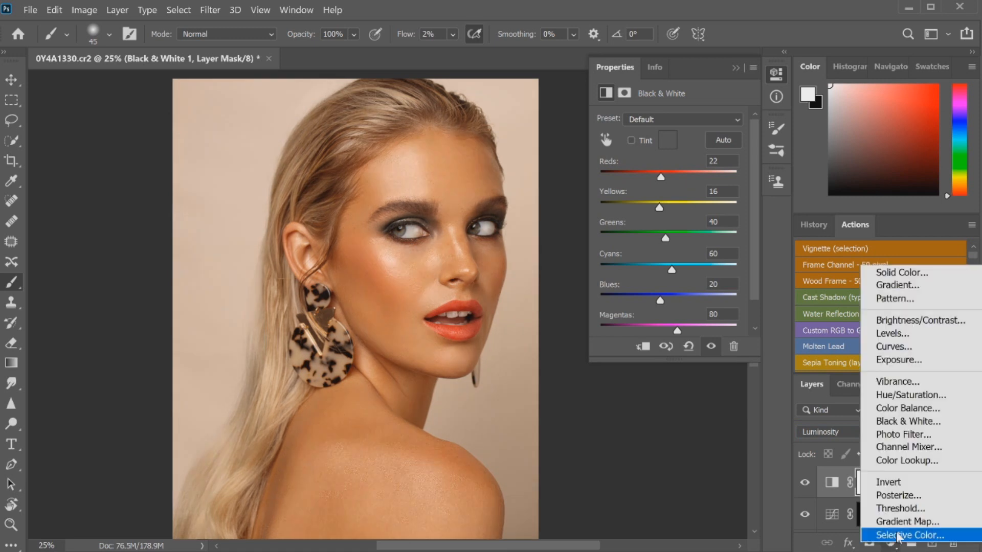
left_click(903, 420)
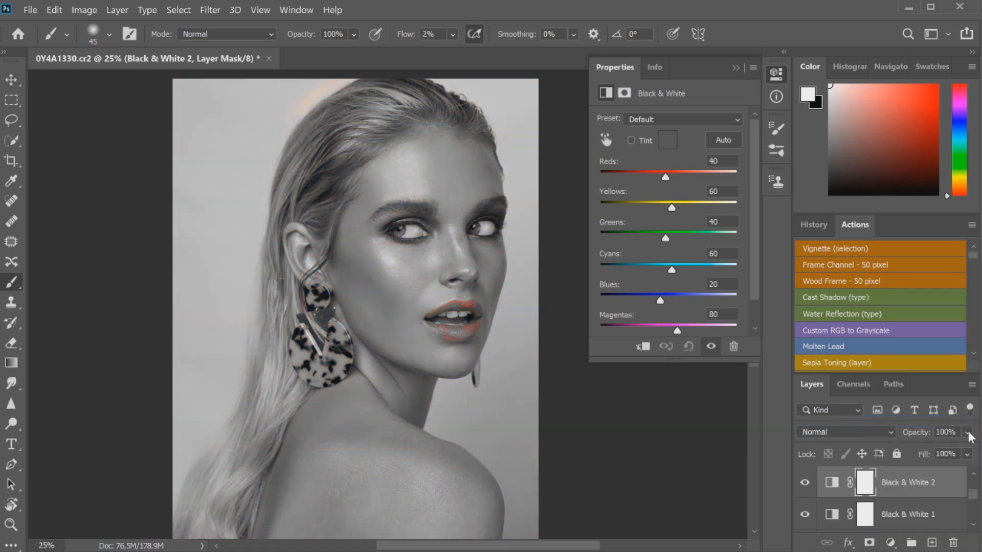
left_click(967, 432)
left_click(907, 452)
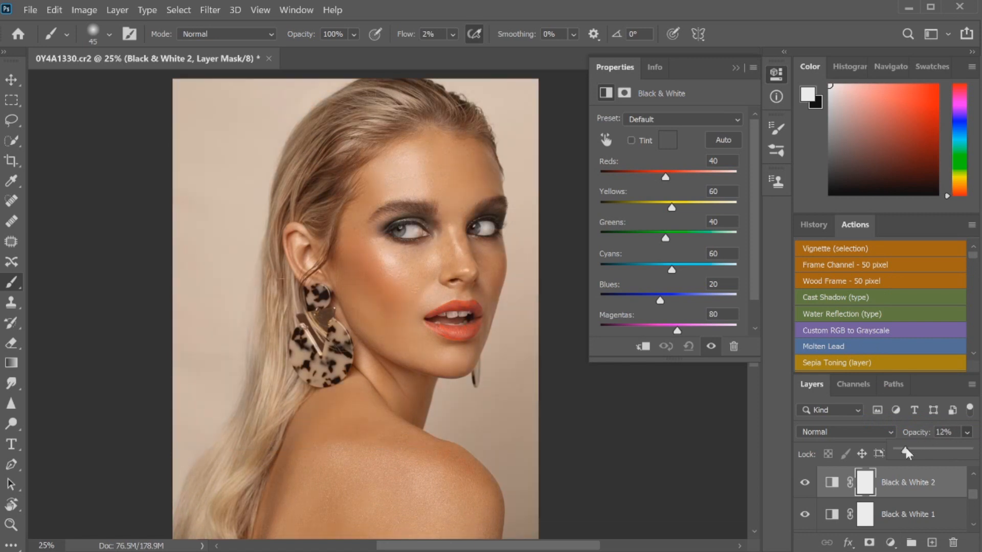
- Move both Black & White layers to the top of the layer stack and set the Black & White 2 opacity to 9%
left_click(920, 517, "shift")
left_click_drag(926, 484, 895, 479)
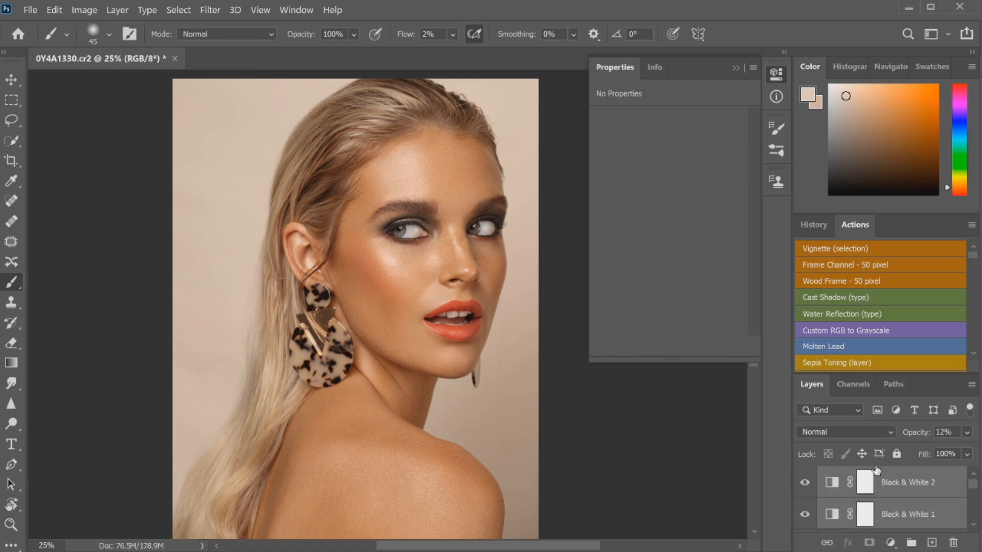
left_click(904, 488)
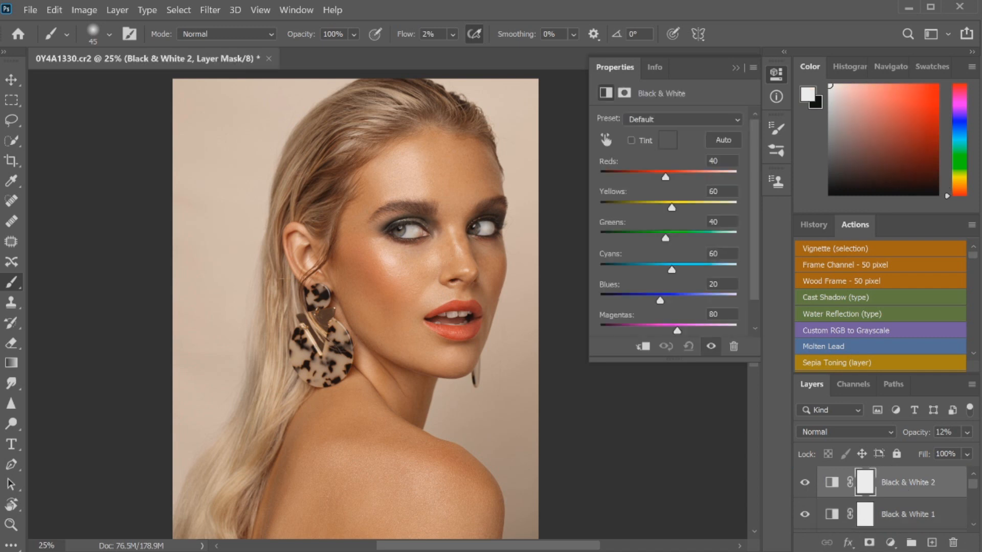
left_click(967, 432)
left_click_drag(967, 432, 966, 434)
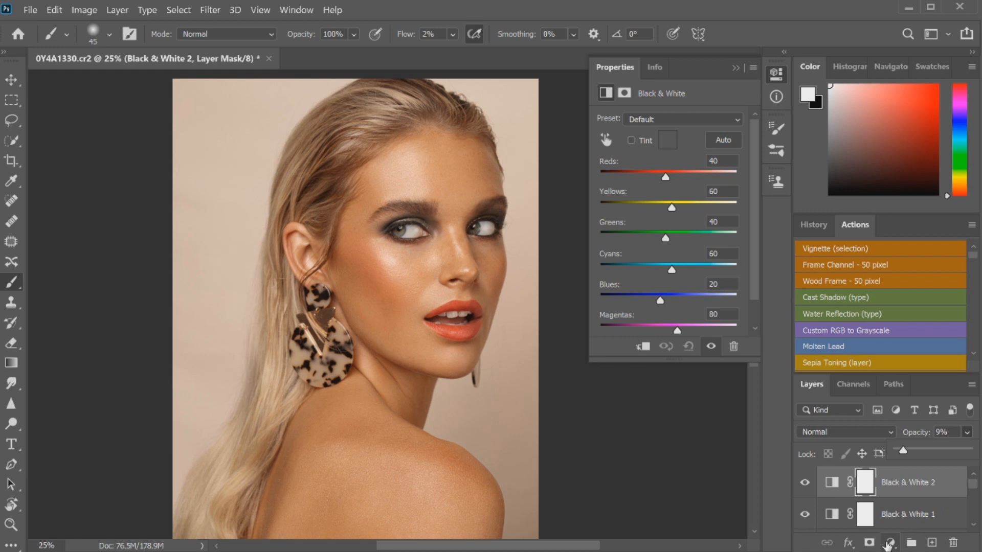
- Load the image's luminosity as a selection and add a Levels layer masked by it, with the white input level at 238
left_click(843, 385)
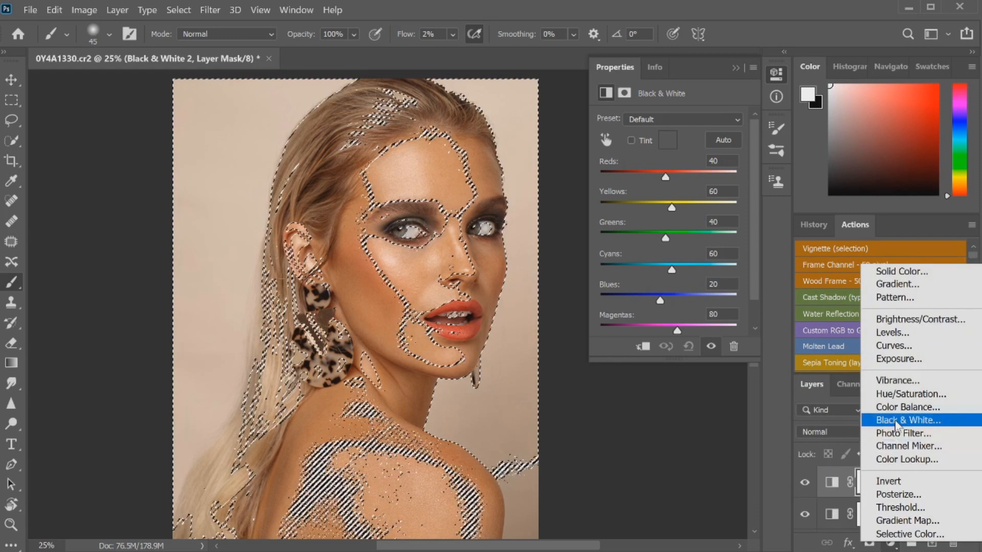
left_click(849, 331)
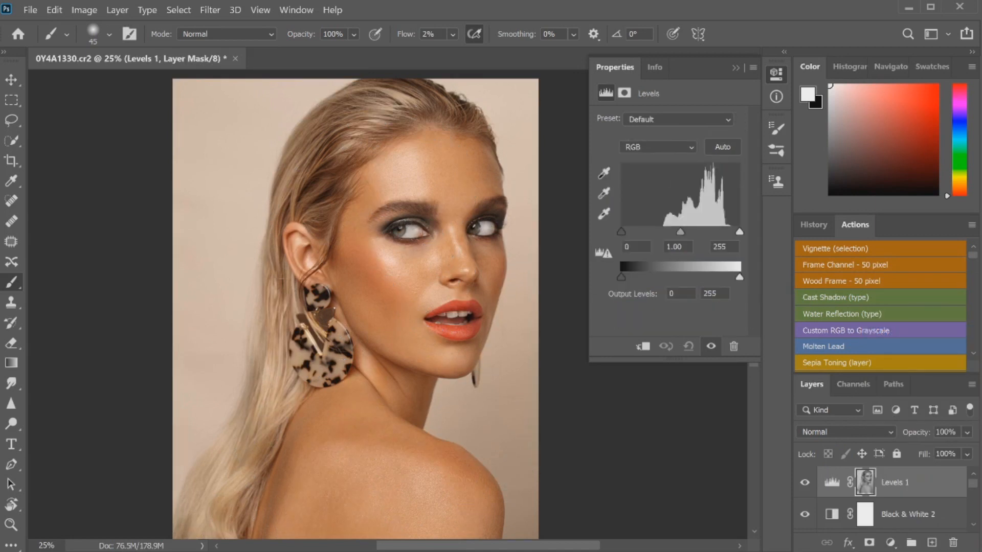
left_click_drag(740, 231, 731, 232)
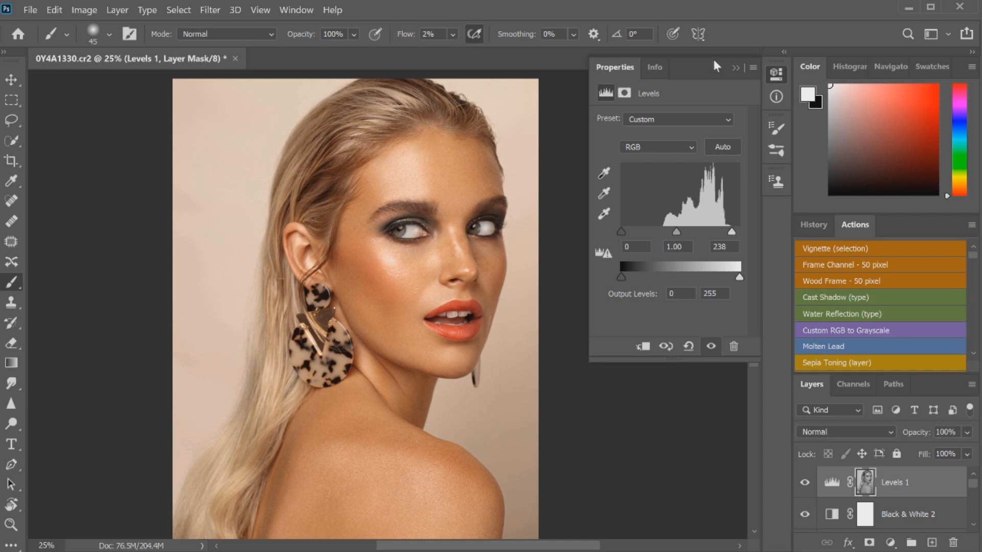
left_click(772, 74)
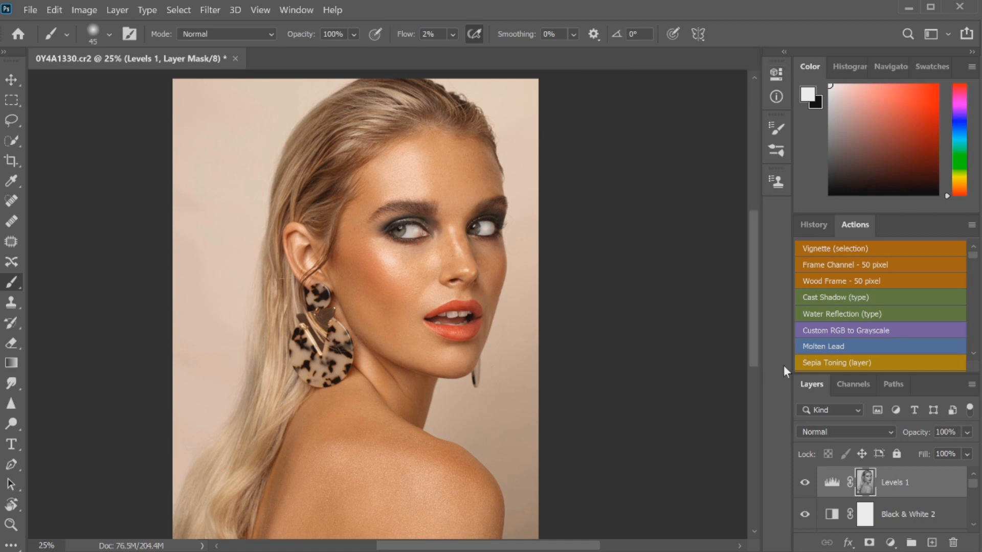
- Compare the image with and without Levels 1, and set its white input level to 230
left_click(805, 482)
left_click(804, 482)
left_click(805, 481)
double_click(831, 482)
left_click_drag(731, 232, 728, 231)
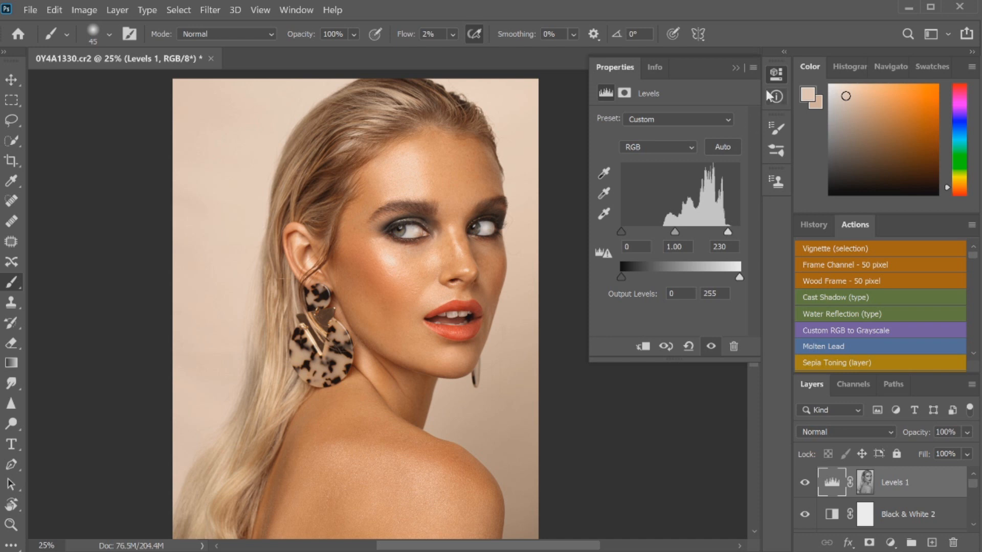
left_click(773, 75)
- Add a Color Balance adjustment layer and shift the Shadows slightly towards red, with green at +6 and blue at +6
key("ctrl+minus")
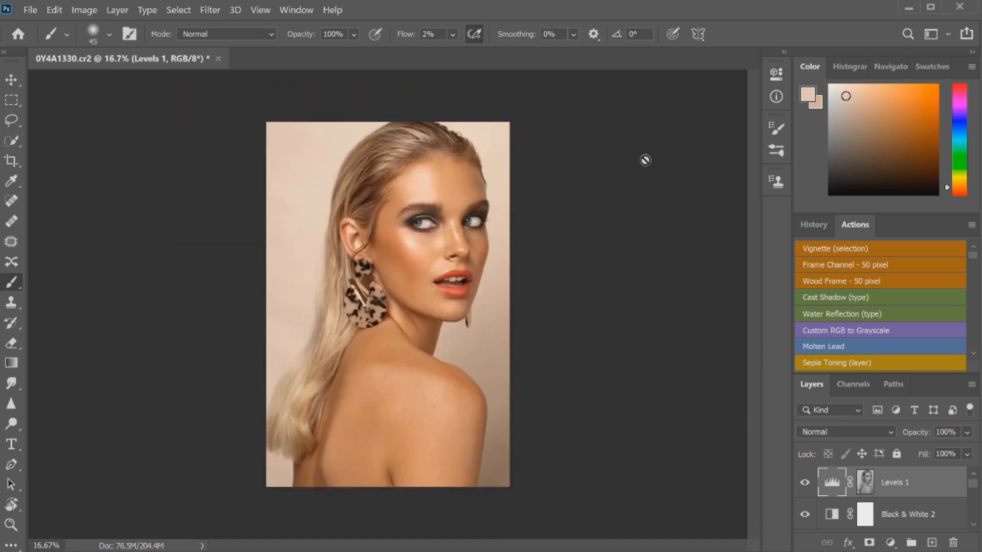
key("ctrl+plus")
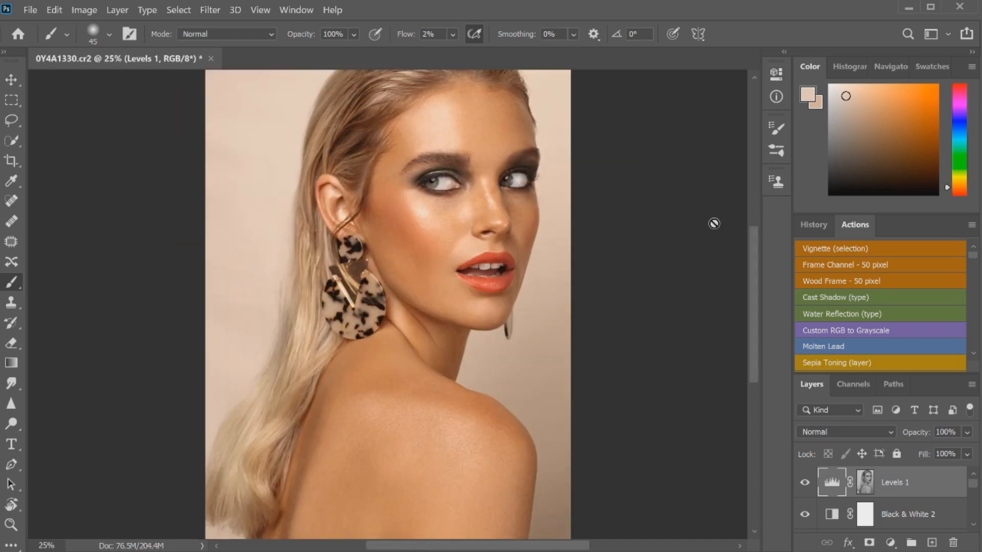
left_click_drag(755, 308, 749, 277)
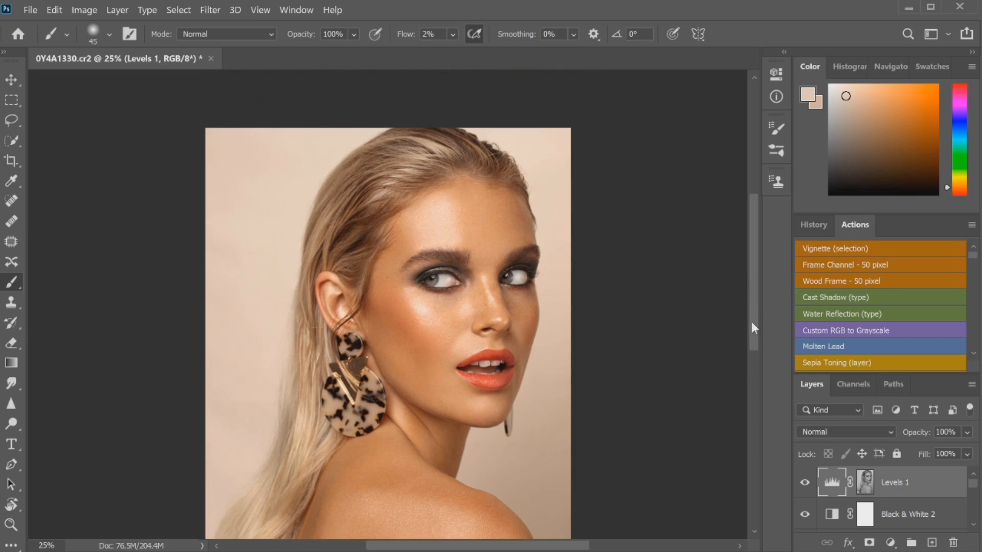
left_click_drag(750, 321, 748, 354)
left_click(890, 542)
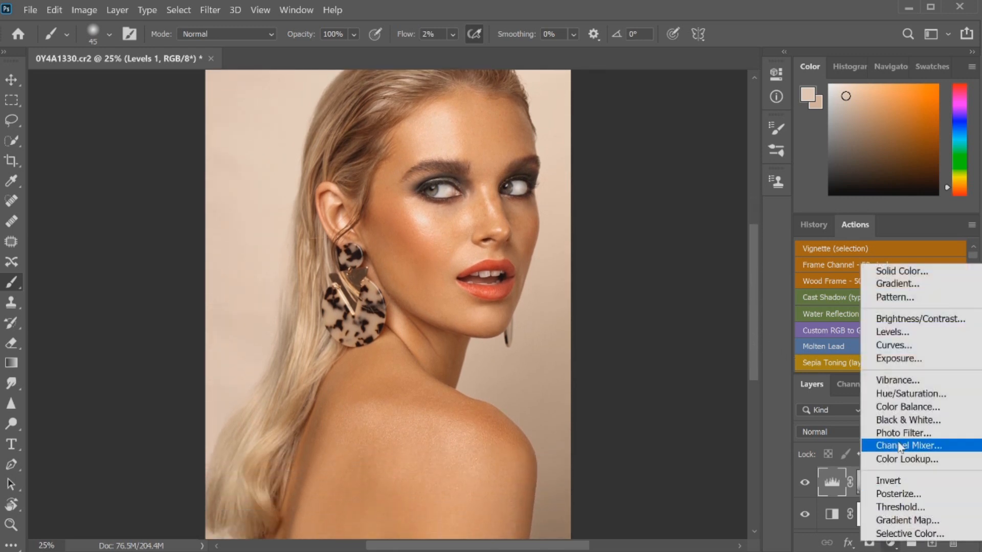
left_click(911, 412)
left_click(648, 121)
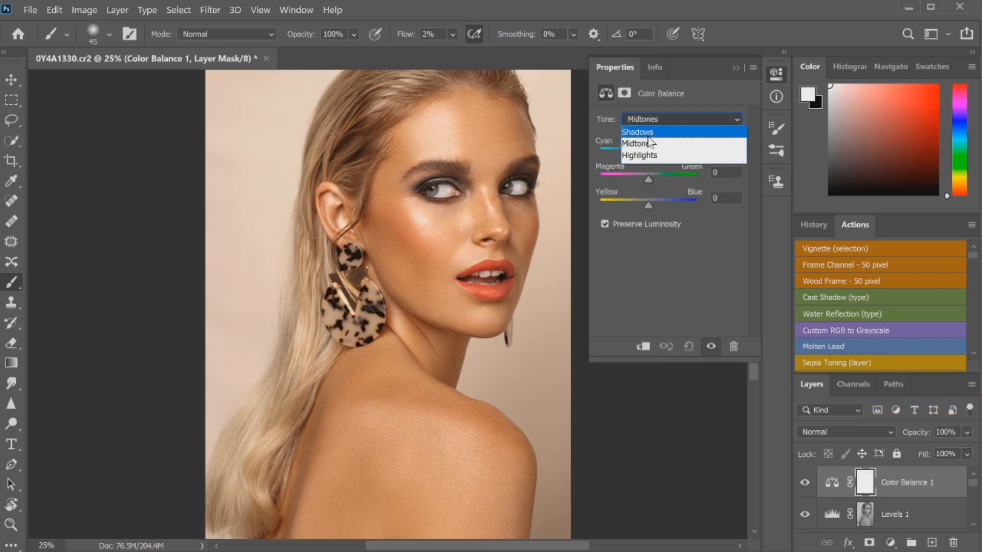
left_click(648, 136)
left_click_drag(648, 205, 650, 156)
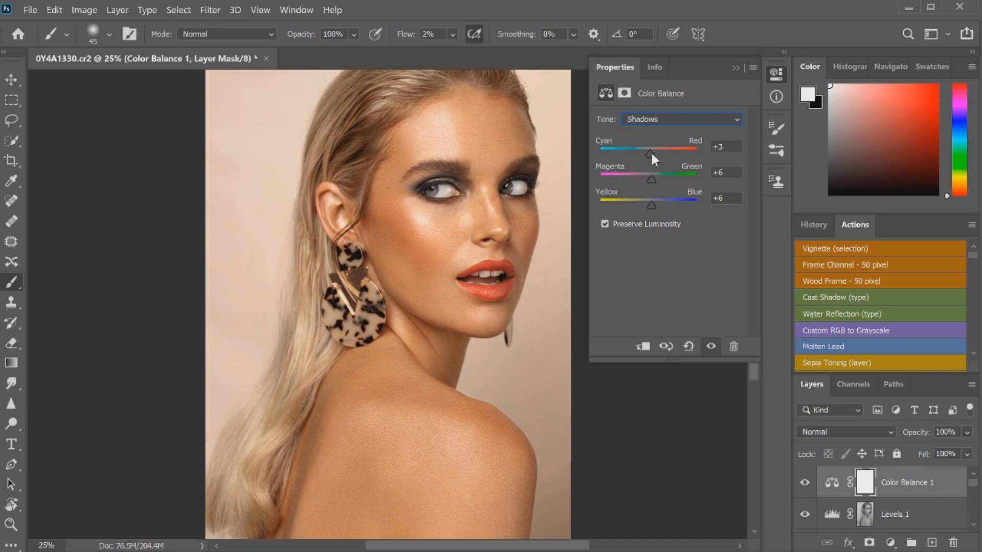
left_click_drag(652, 154, 653, 155)
left_click(771, 77)
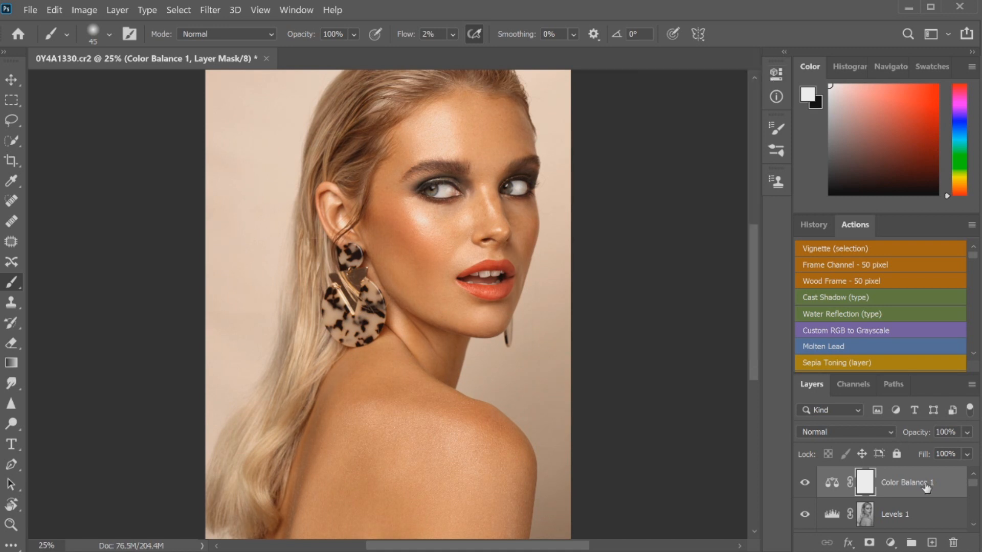
- Take a history snapshot of the retouched image and compare it with the original 0Y4A1330.cr2 state
left_click(811, 224)
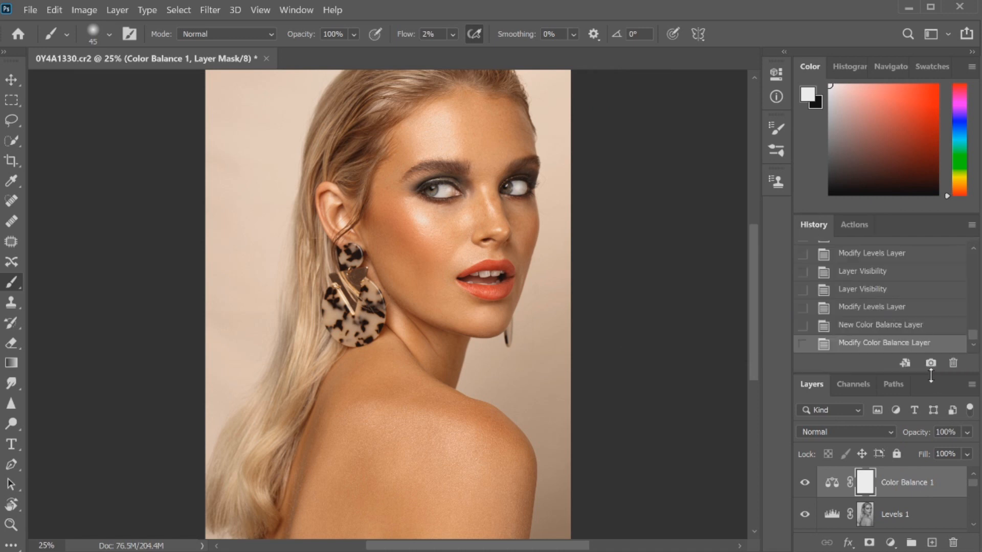
left_click_drag(972, 335, 971, 250)
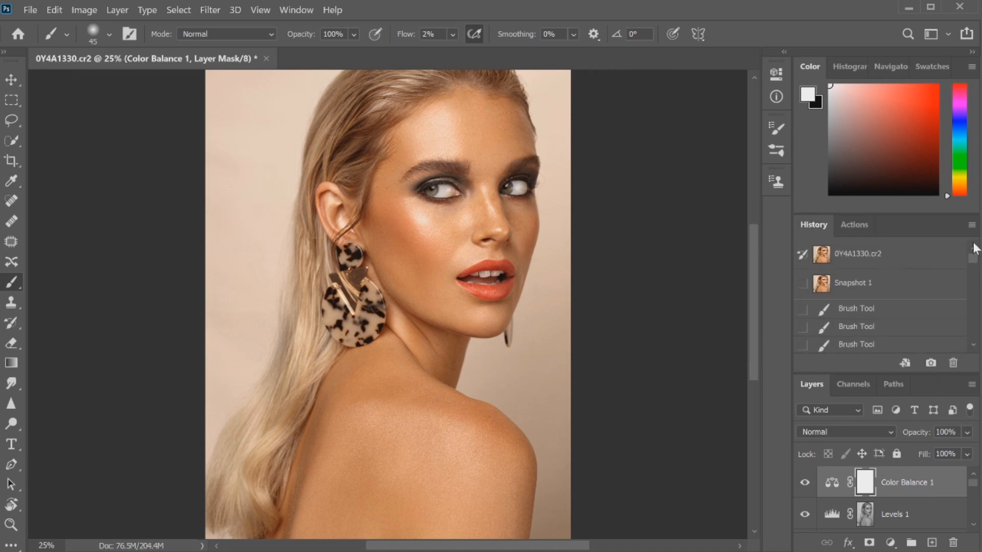
left_click(917, 262)
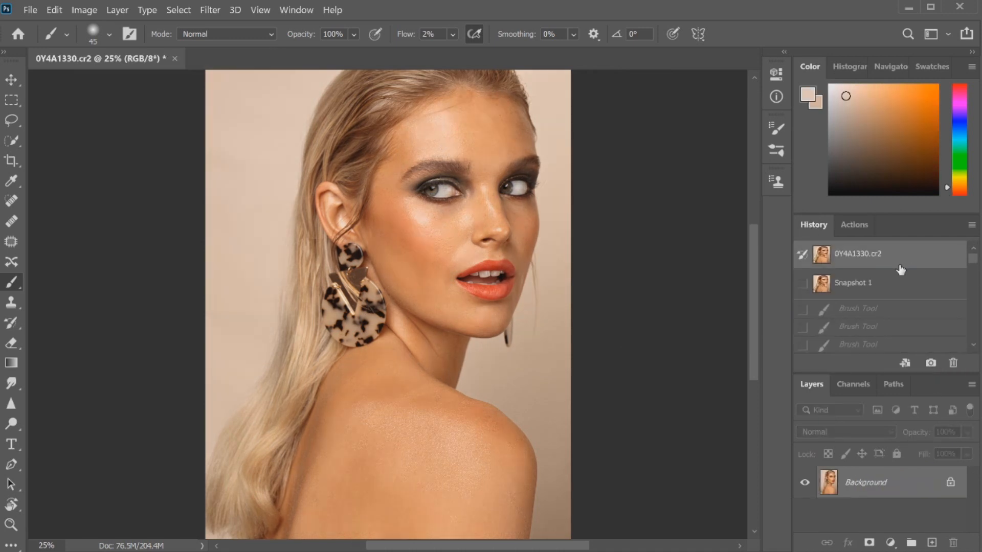
left_click(880, 286)
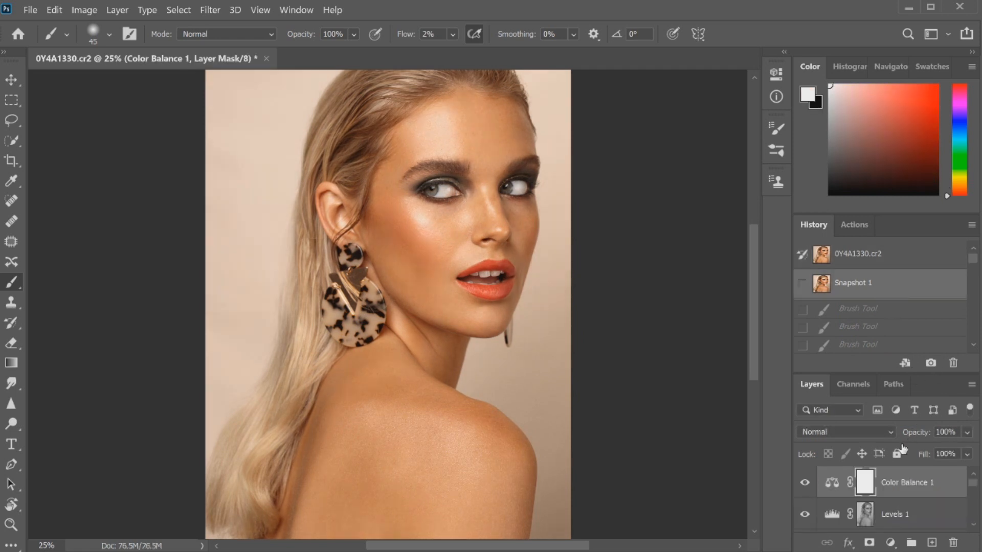
- Duplicate the Background copy layer and apply a High Pass filter with a 4.5-pixel radius to the duplicate
scroll(939, 503, "down", 4)
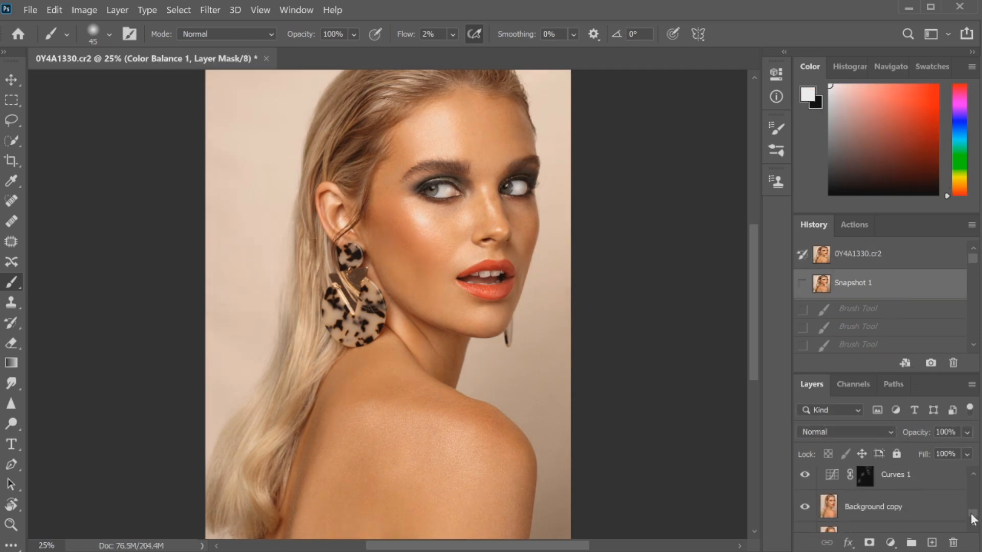
left_click(930, 515)
left_click_drag(931, 515, 932, 542)
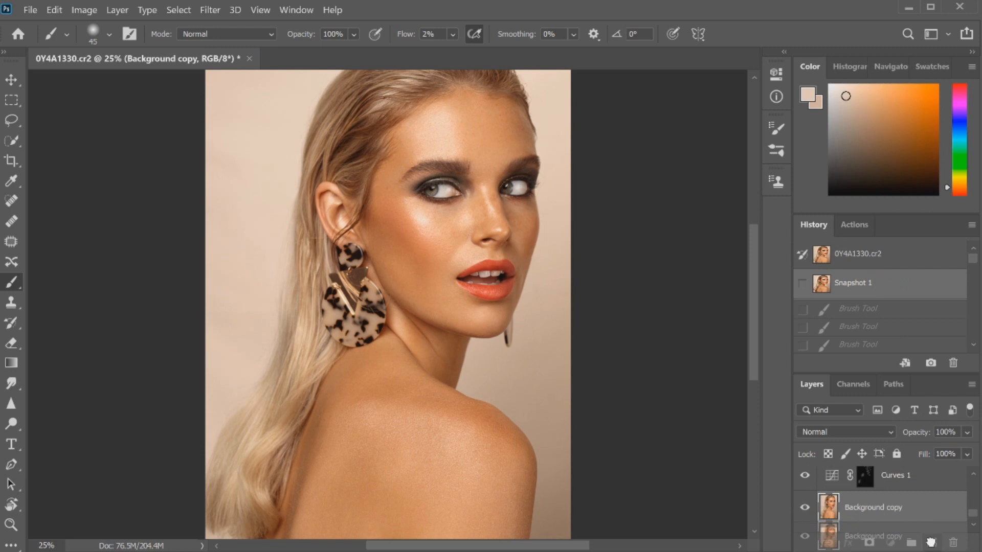
left_click(210, 9)
mouse_move(225, 302)
left_click(191, 312)
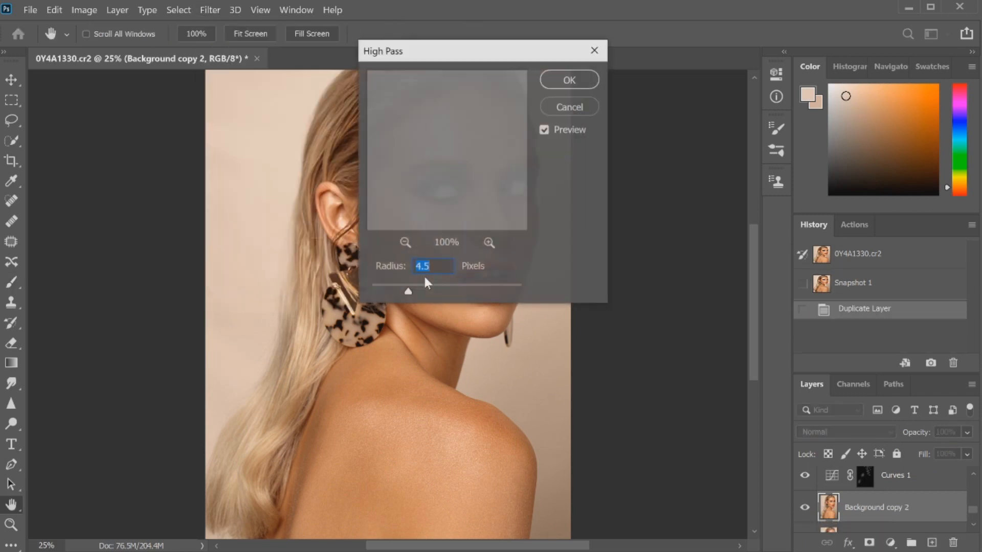
left_click(548, 84)
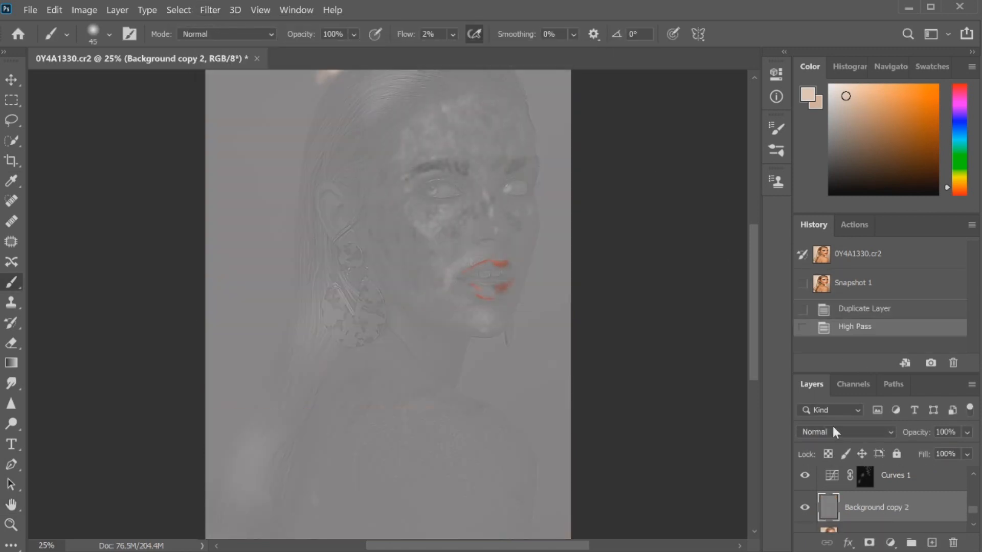
- Blend the High Pass layer in Overlay mode and reduce its opacity to 77%
left_click(831, 432)
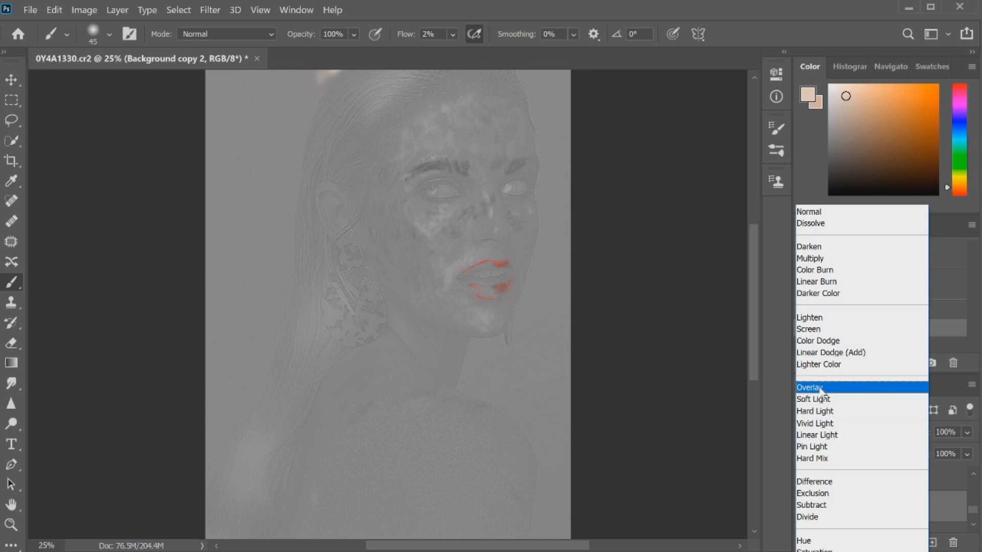
left_click(824, 388)
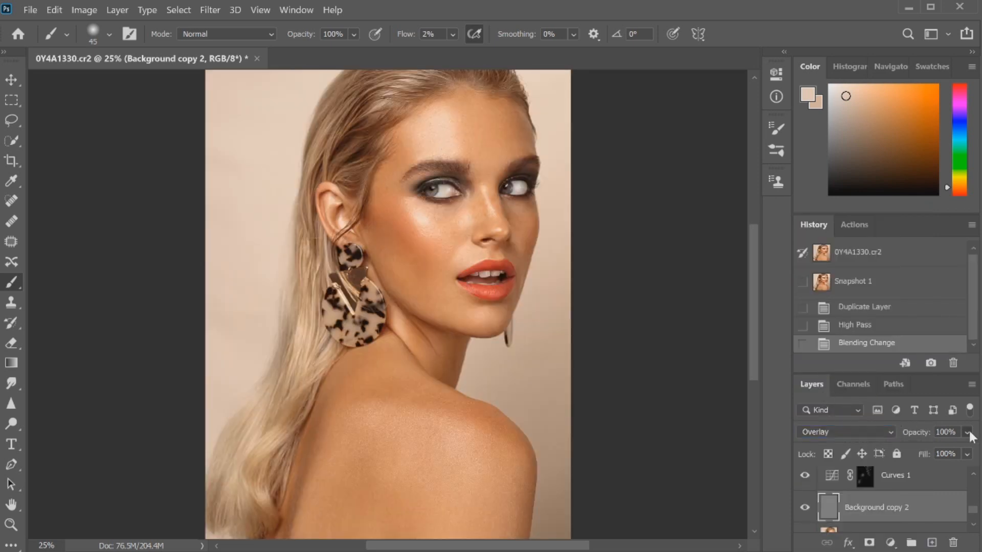
left_click(967, 453)
left_click(951, 453)
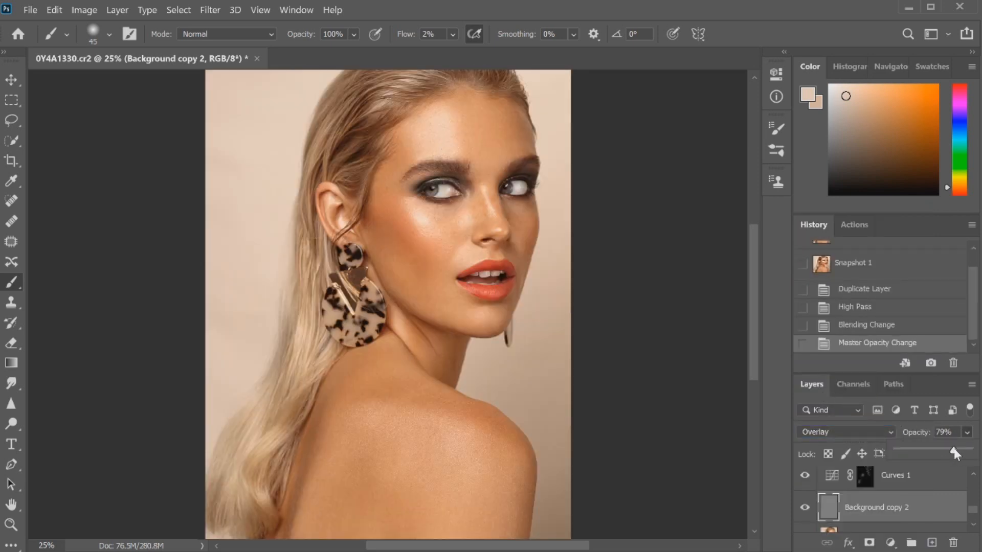
left_click_drag(954, 452, 958, 443)
- Take a second history snapshot of the sharpened image and compare it with the original 0Y4A1330.cr2 state, ending on the new snapshot
key("ctrl+minus")
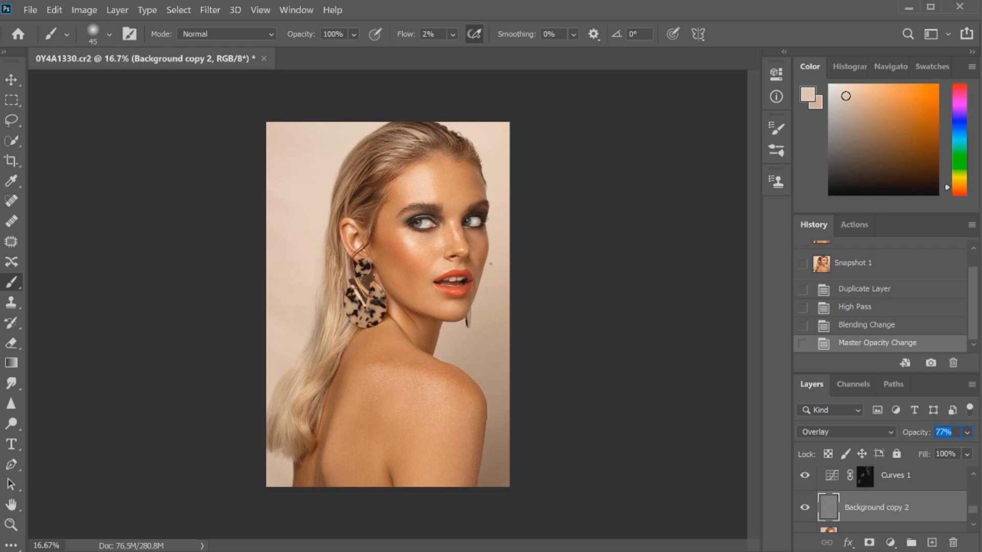
scroll(974, 306, "up", 3)
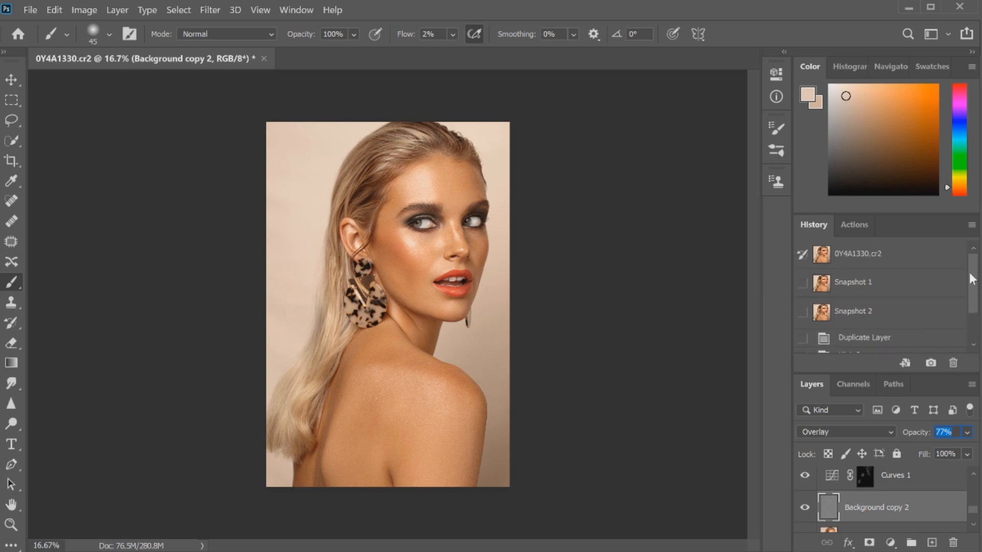
left_click(885, 260)
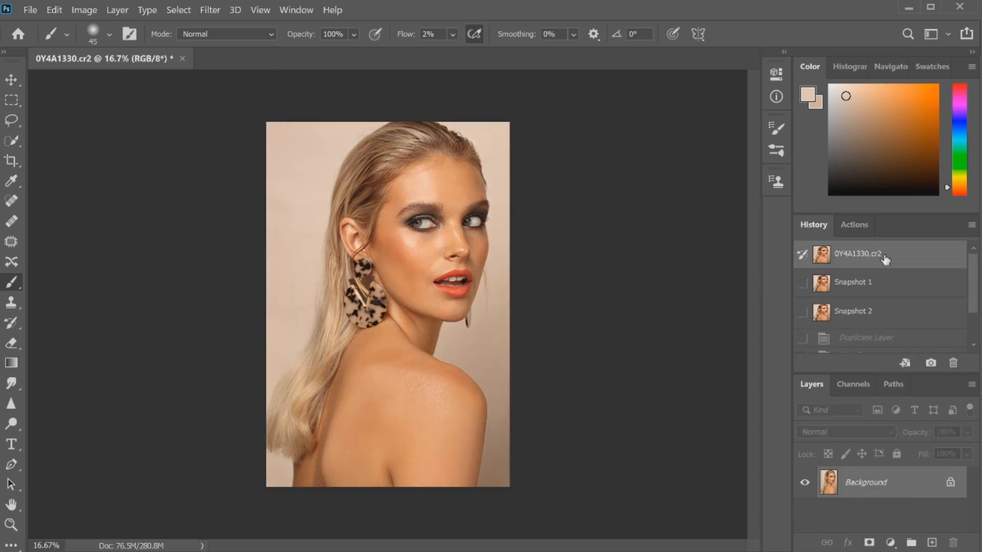
left_click(857, 316)
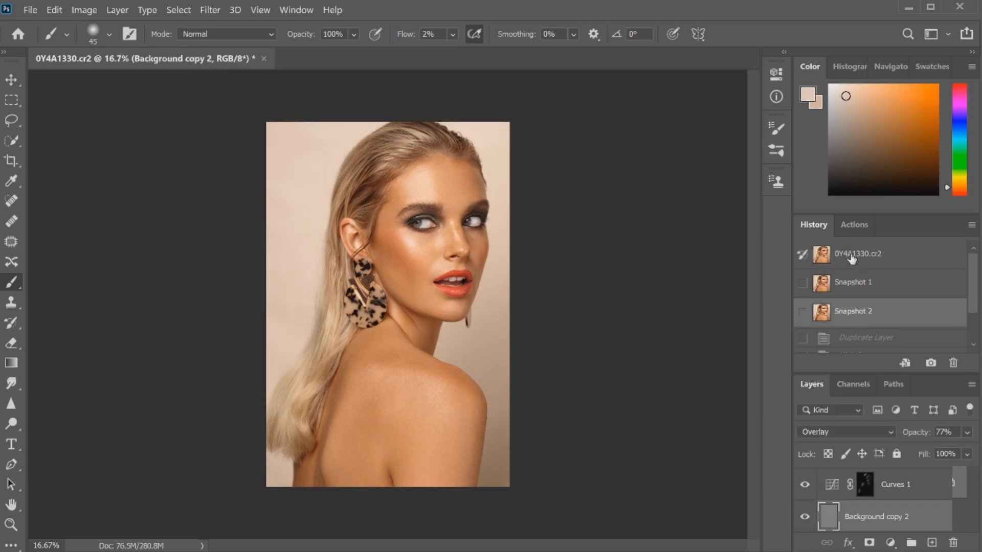
left_click(847, 257)
left_click(848, 318)
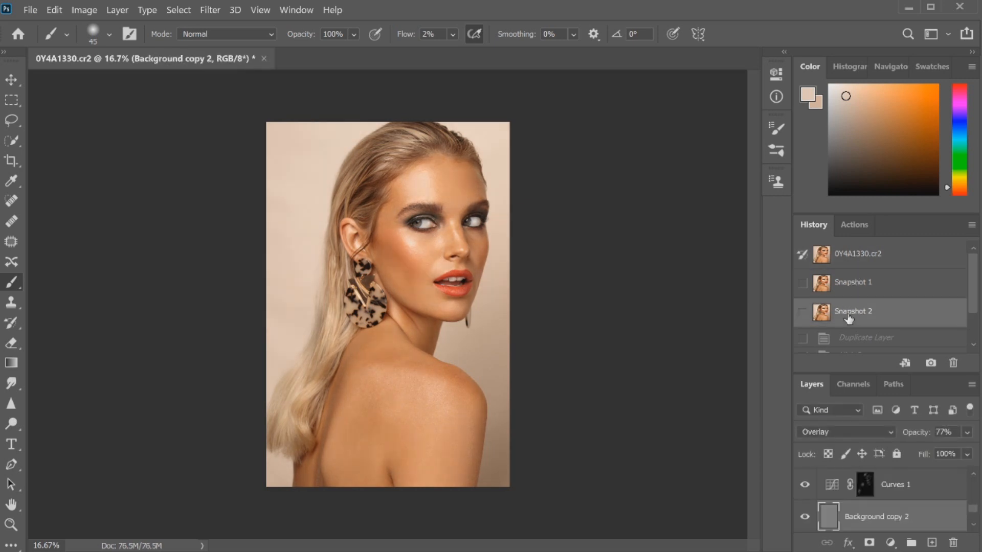